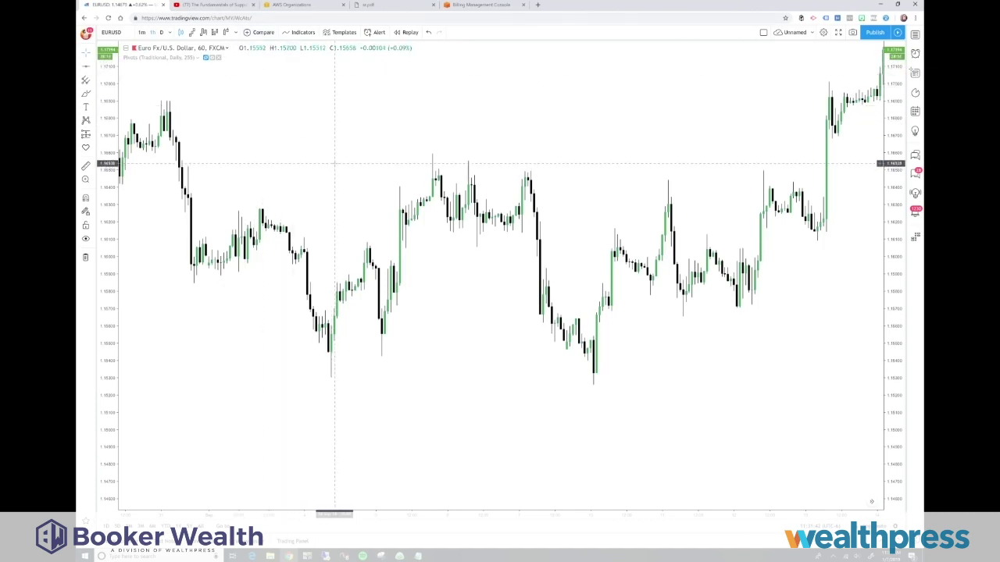
# Step: Pick the Brush tool from the left drawing toolbar for freehand marking
pyautogui.click(87, 95)
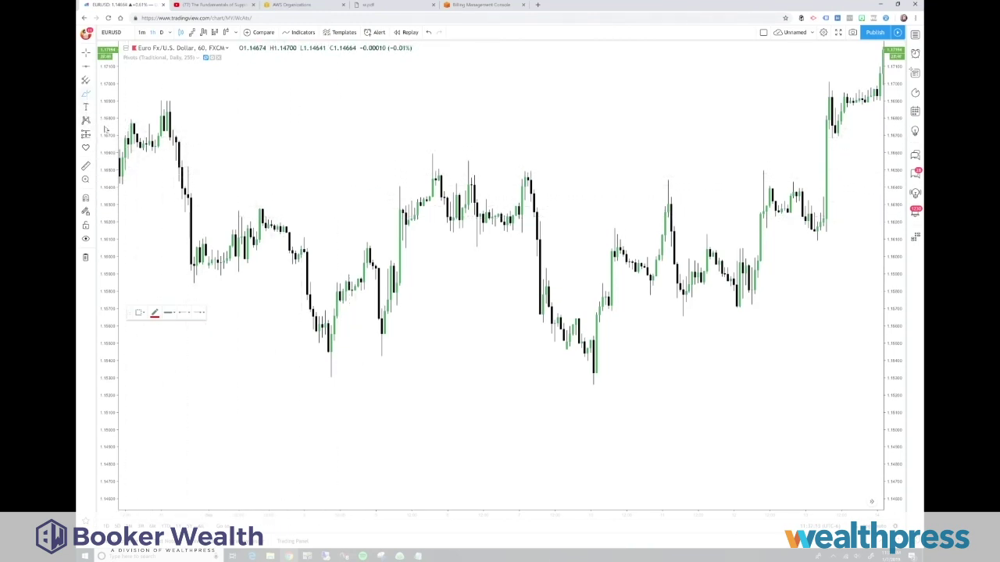
# Step: Draw red freehand V strokes over the left and right dips
pyautogui.moveTo(299, 211)
pyautogui.mouseDown()
pyautogui.moveTo(326, 251)
pyautogui.moveTo(330, 285)
pyautogui.moveTo(355, 223)
pyautogui.mouseUp()
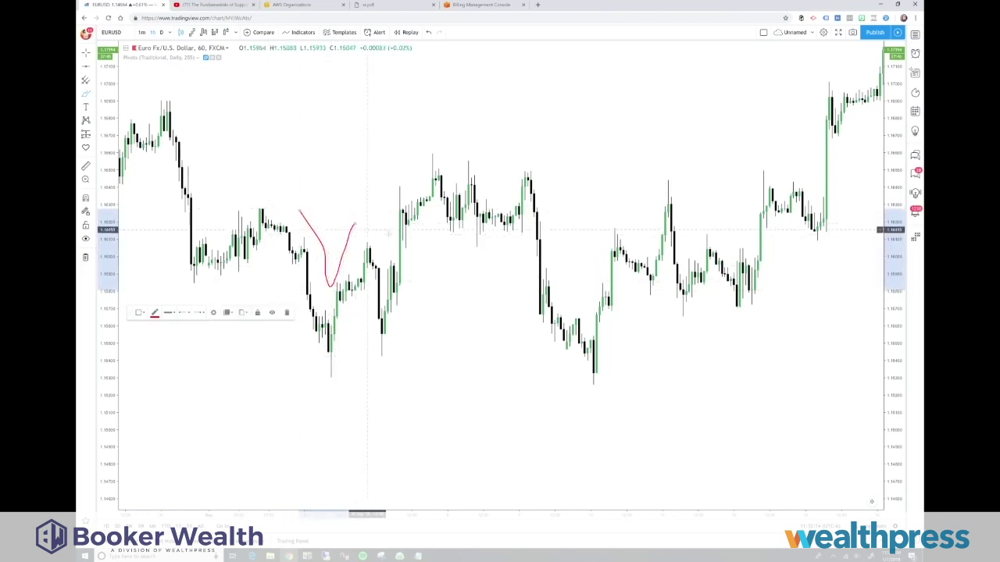
pyautogui.moveTo(560, 210)
pyautogui.mouseDown()
pyautogui.moveTo(581, 281)
pyautogui.moveTo(600, 228)
pyautogui.mouseUp()
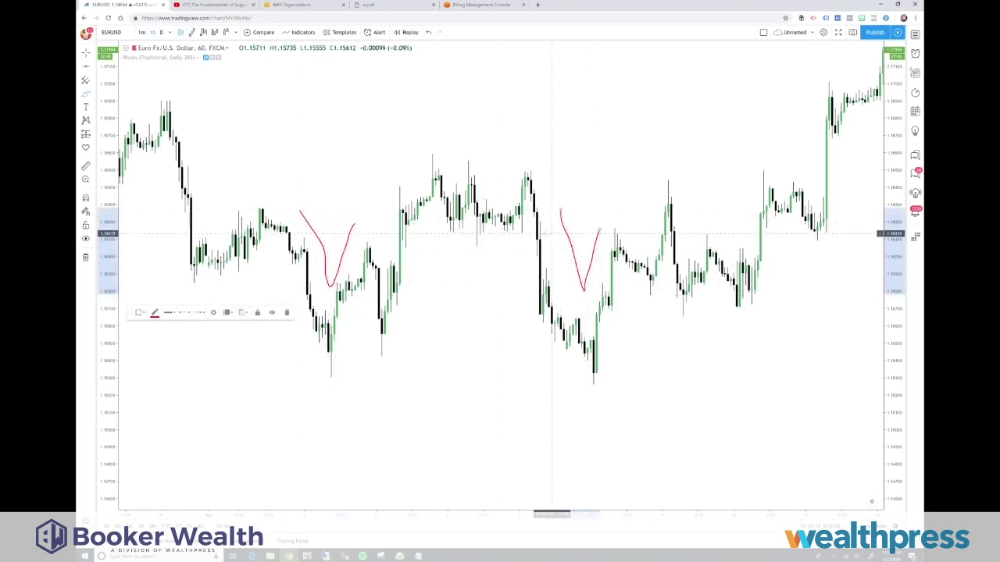
pyautogui.moveTo(130, 314); pyautogui.dragTo(141, 467)
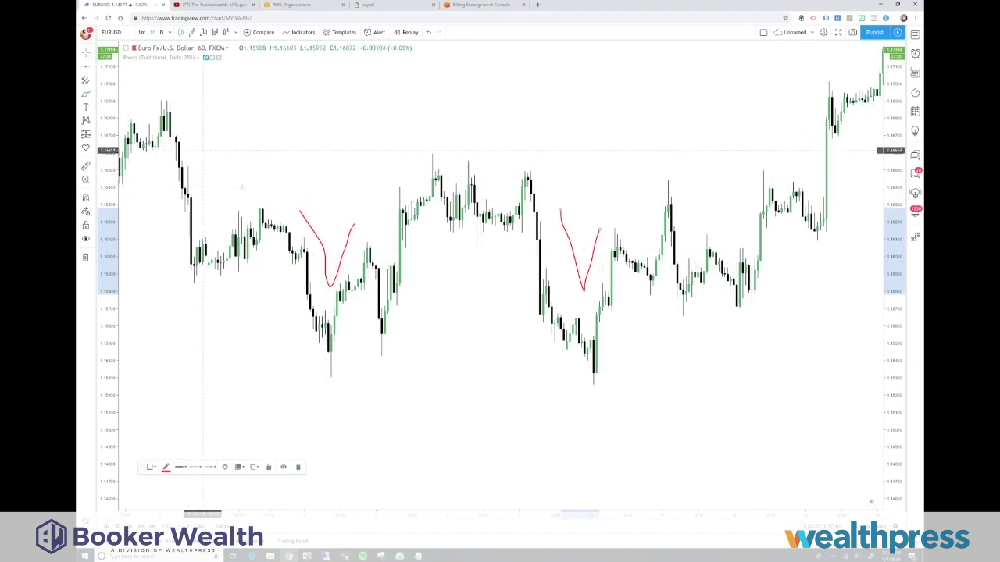
# Step: Drag both red V strokes down so they sit on the dips
pyautogui.moveTo(324, 257)
pyautogui.mouseDown()
pyautogui.moveTo(326, 319)
pyautogui.moveTo(322, 277)
pyautogui.mouseUp()
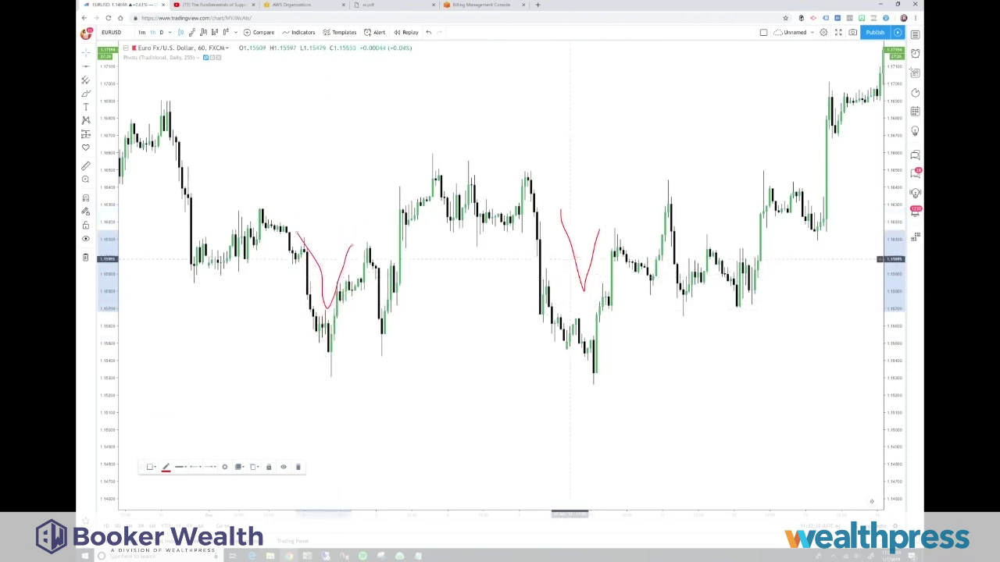
pyautogui.moveTo(569, 268); pyautogui.dragTo(581, 309)
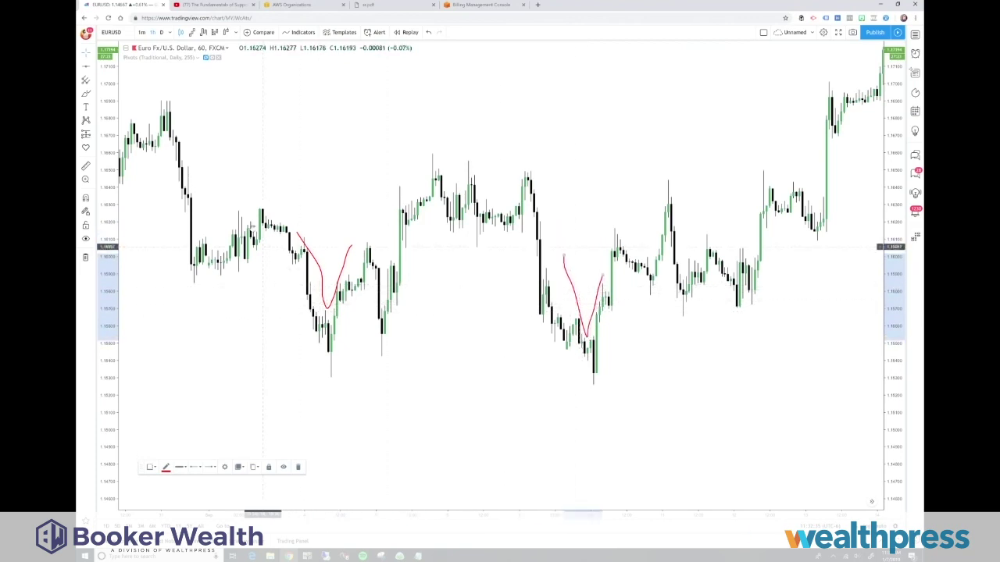
pyautogui.click(86, 68)
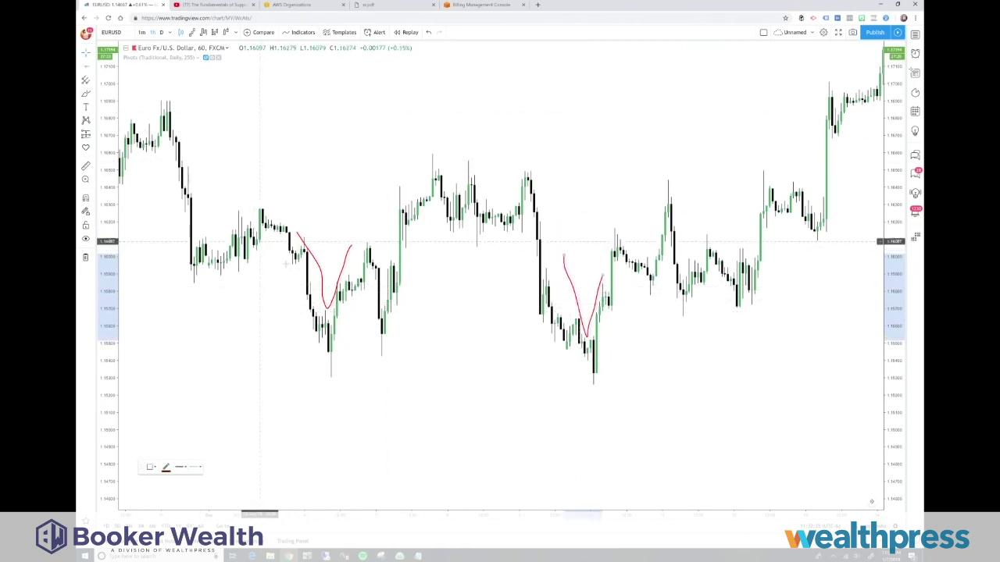
# Step: Place a dotted horizontal line along both dip lows near 1.1552
pyautogui.click(394, 376)
pyautogui.moveTo(440, 376); pyautogui.dragTo(446, 374)
pyautogui.doubleClick(446, 375)
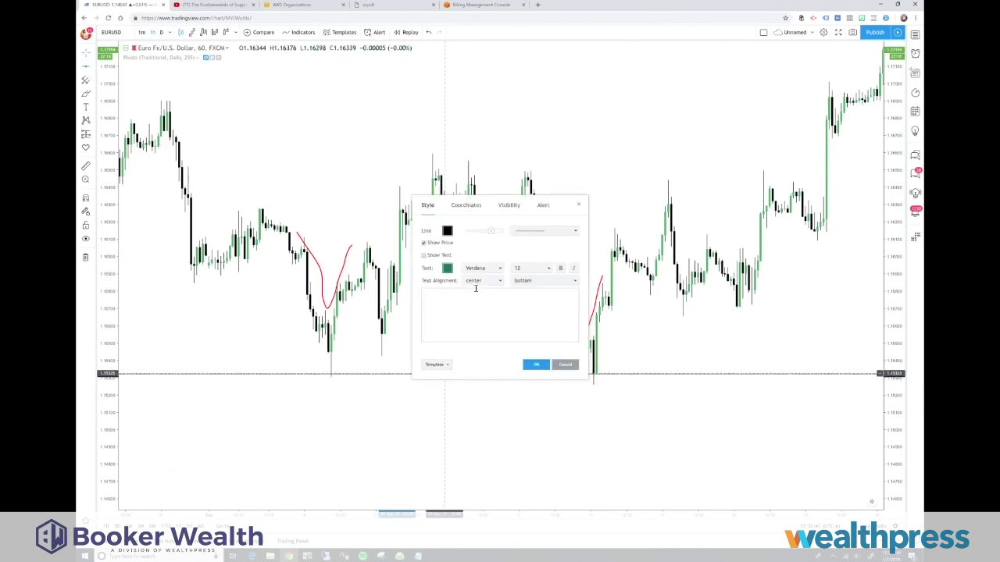
pyautogui.click(544, 360)
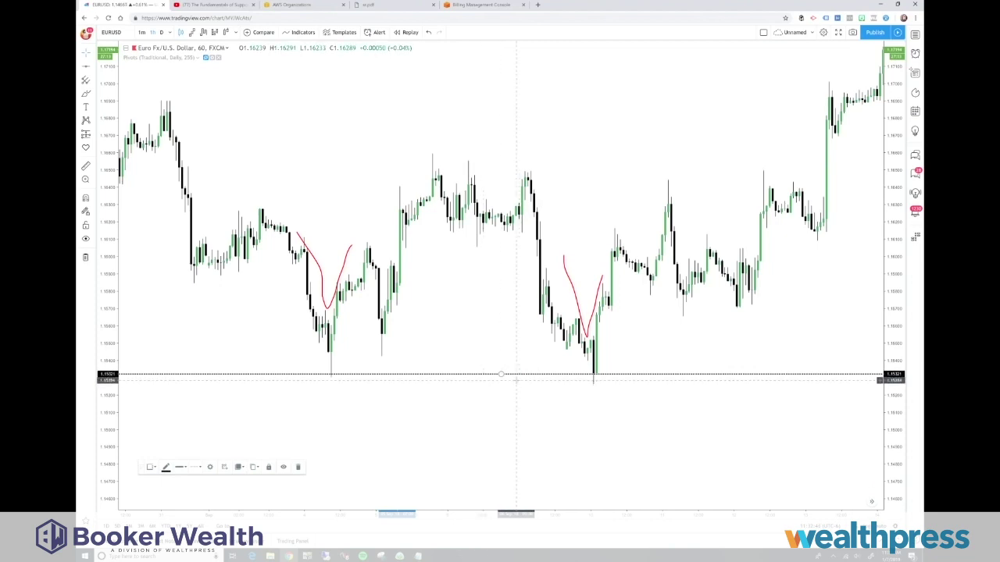
# Step: Add a 'SUPPORT' text label just beneath the horizontal line
pyautogui.click(86, 107)
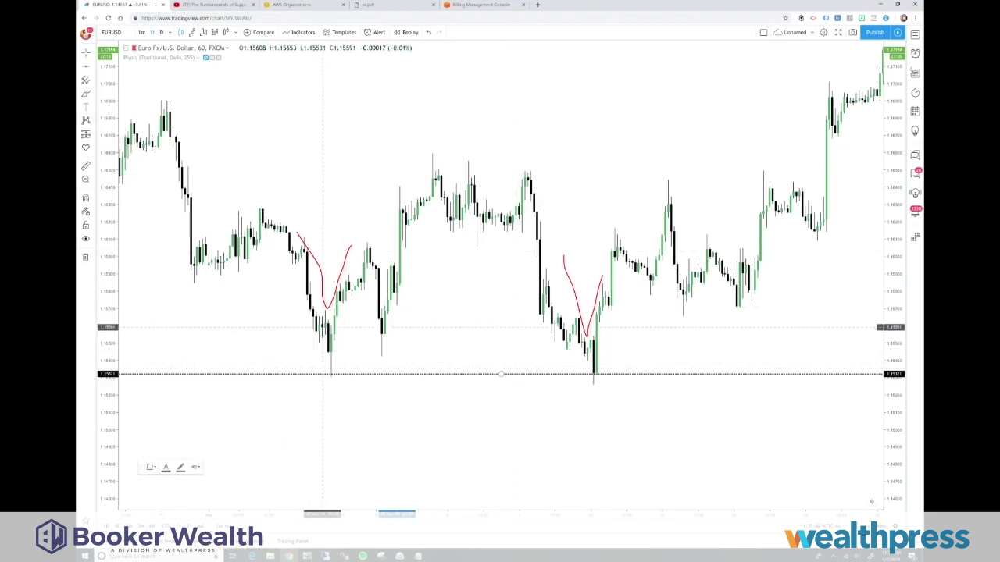
pyautogui.click(325, 381)
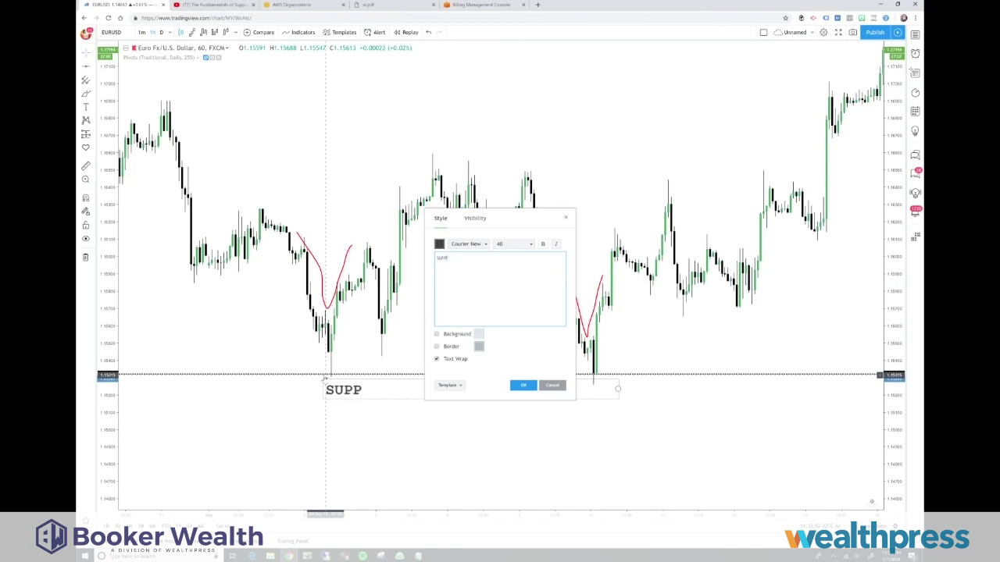
pyautogui.click(523, 385)
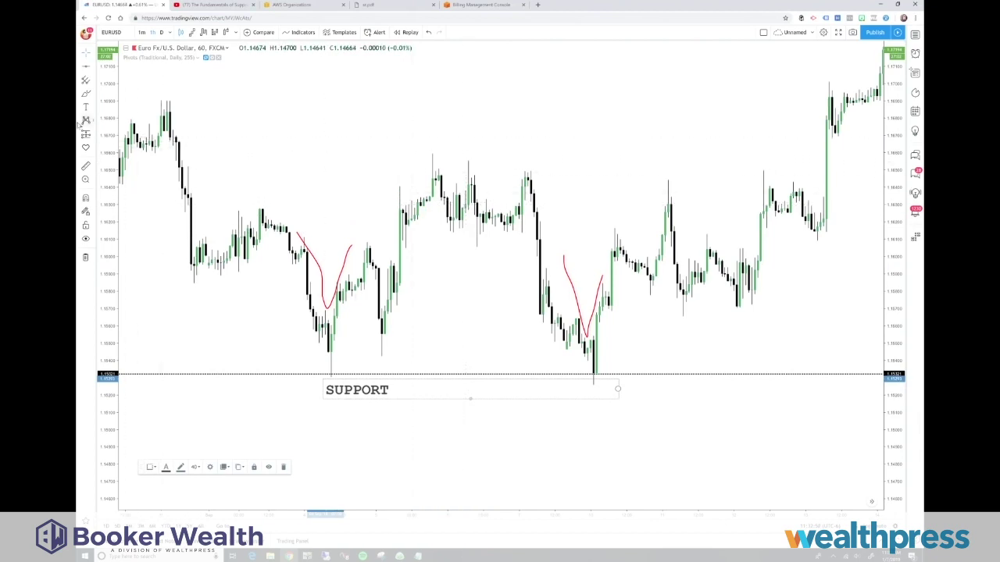
# Step: Add the caption 'PRICE IS ALWAYS MOVING FROM ONE LEVEL TO ANOTHER' at upper left
pyautogui.click(86, 110)
pyautogui.click(185, 92)
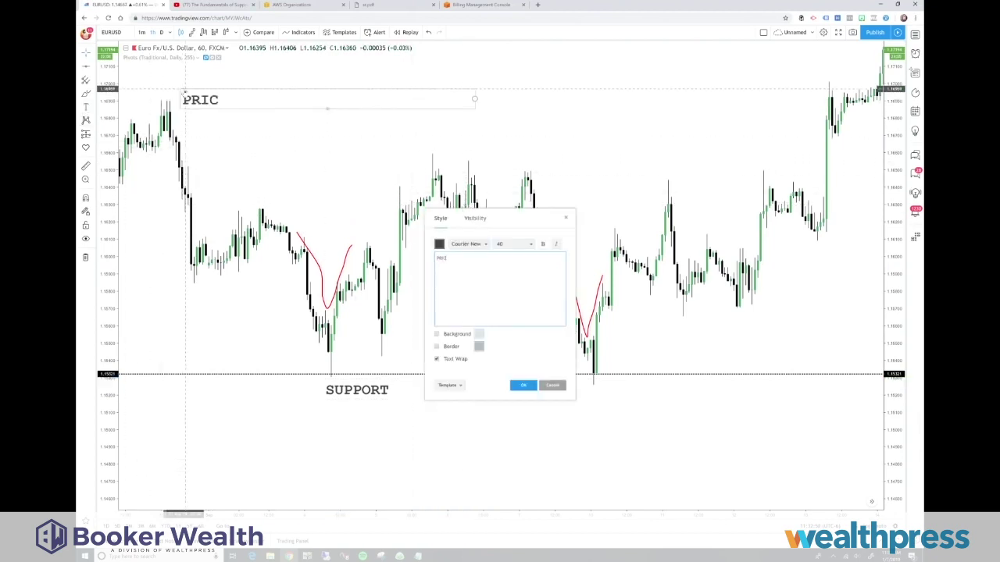
pyautogui.write('MOVE')
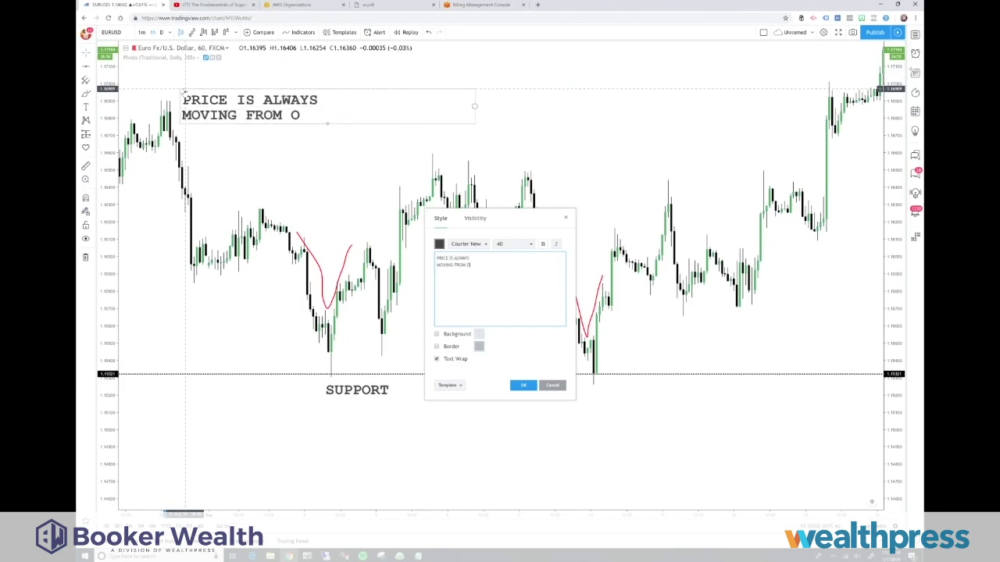
pyautogui.write('LEVEL TO ANOTHER')
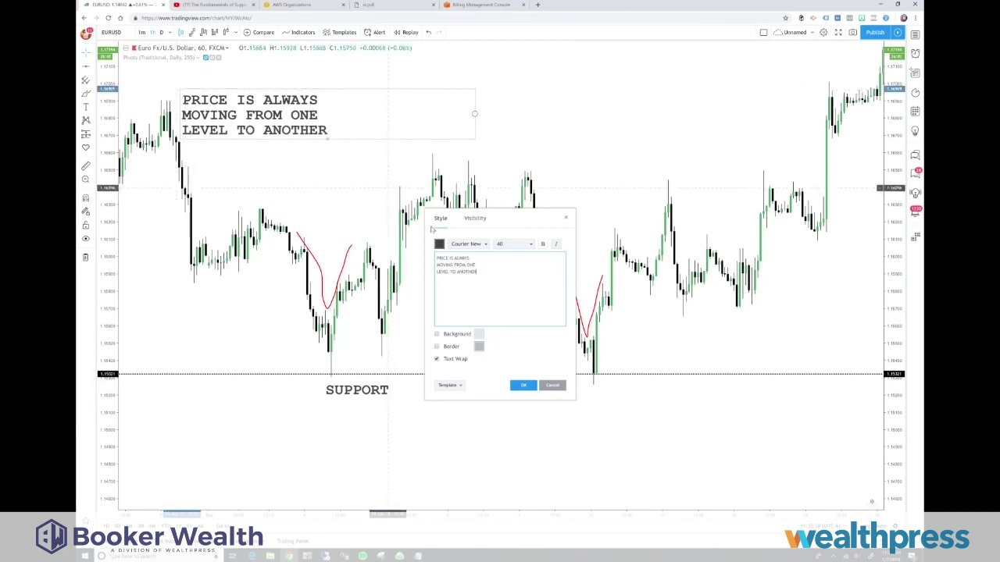
pyautogui.click(524, 385)
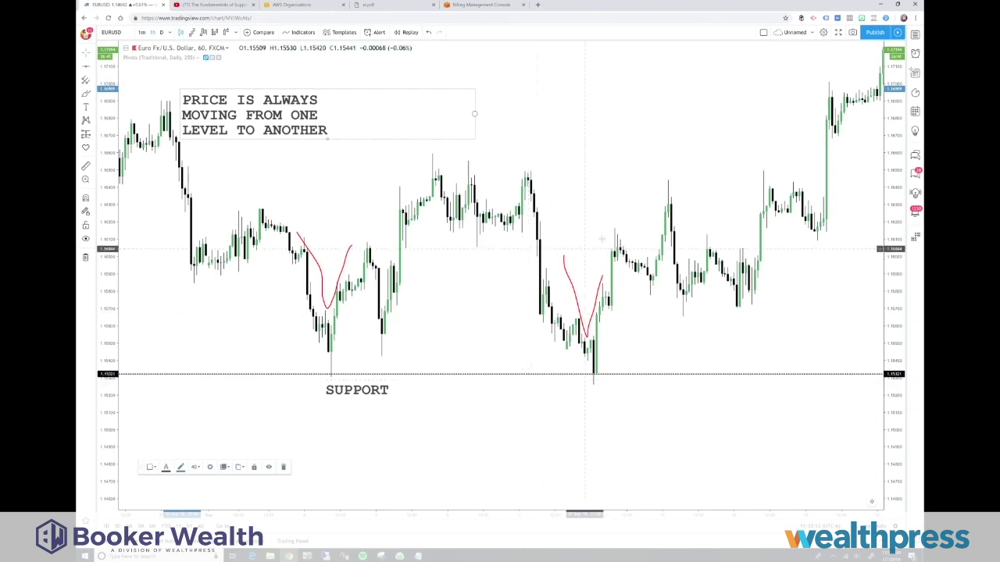
pyautogui.moveTo(319, 127); pyautogui.dragTo(326, 113)
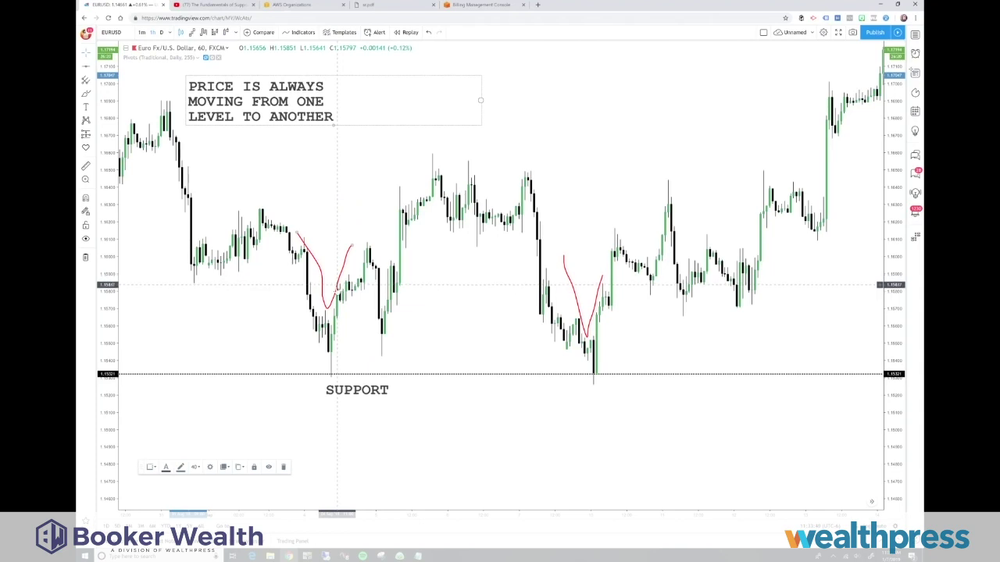
# Step: Nudge the SUPPORT label and left red curve into place, then select the right curve
pyautogui.moveTo(364, 390); pyautogui.dragTo(376, 385)
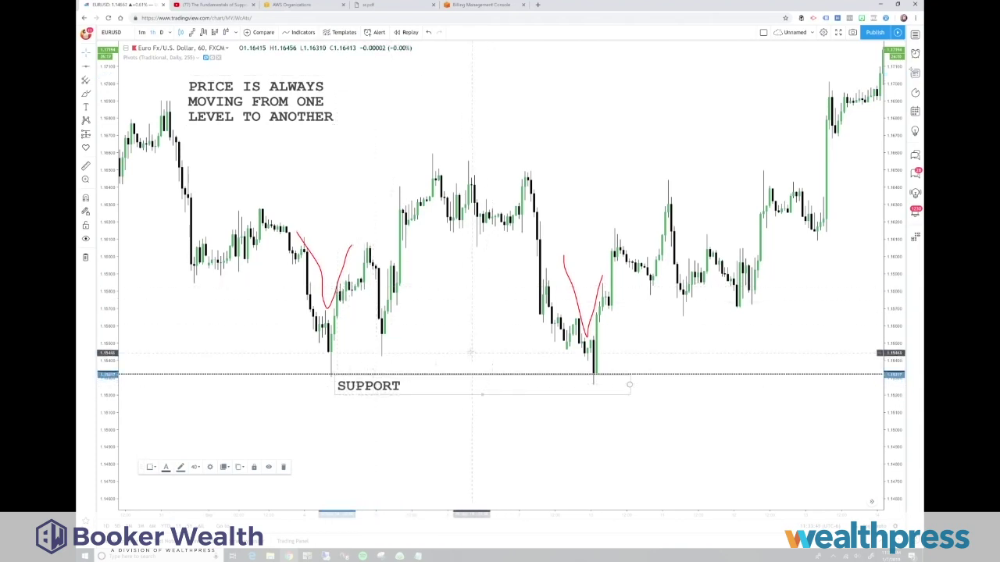
pyautogui.moveTo(335, 279)
pyautogui.mouseDown()
pyautogui.moveTo(343, 317)
pyautogui.moveTo(335, 289)
pyautogui.mouseUp()
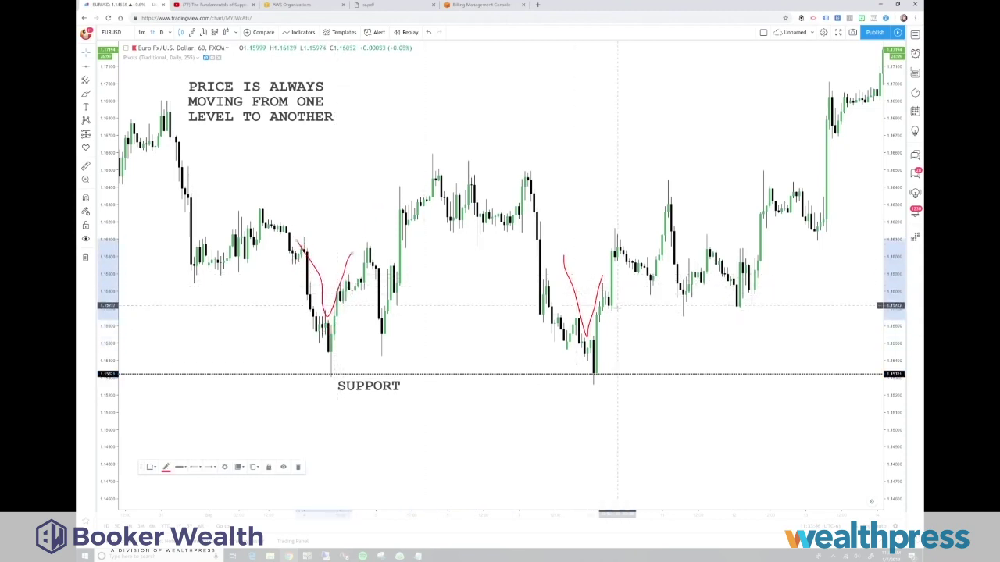
pyautogui.click(594, 312)
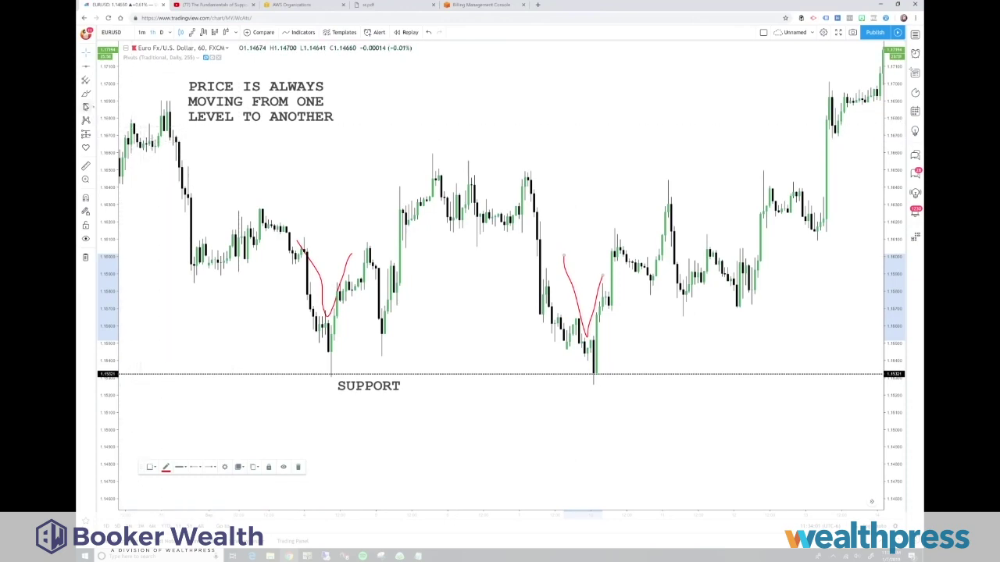
# Step: Add a two-line 'ENTRY' / 'PROFIT TARGET' note near the chart's top centre
pyautogui.click(420, 82)
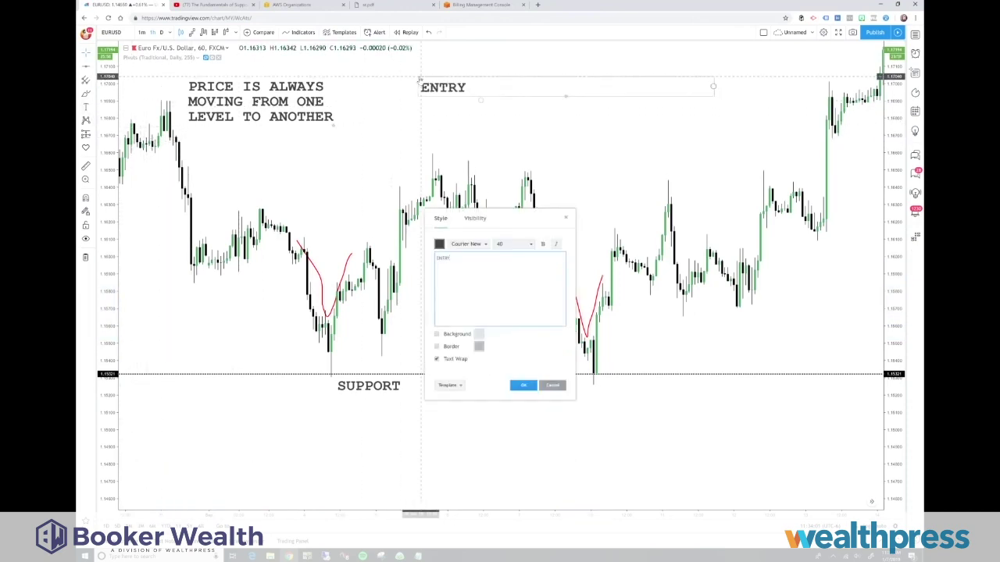
pyautogui.write('PROFIT TARGET')
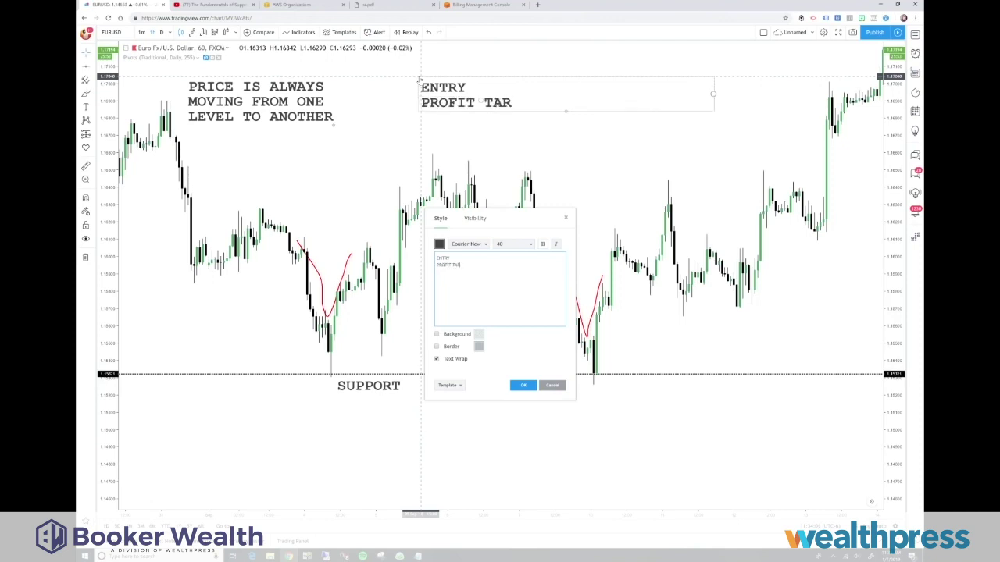
pyautogui.click(525, 387)
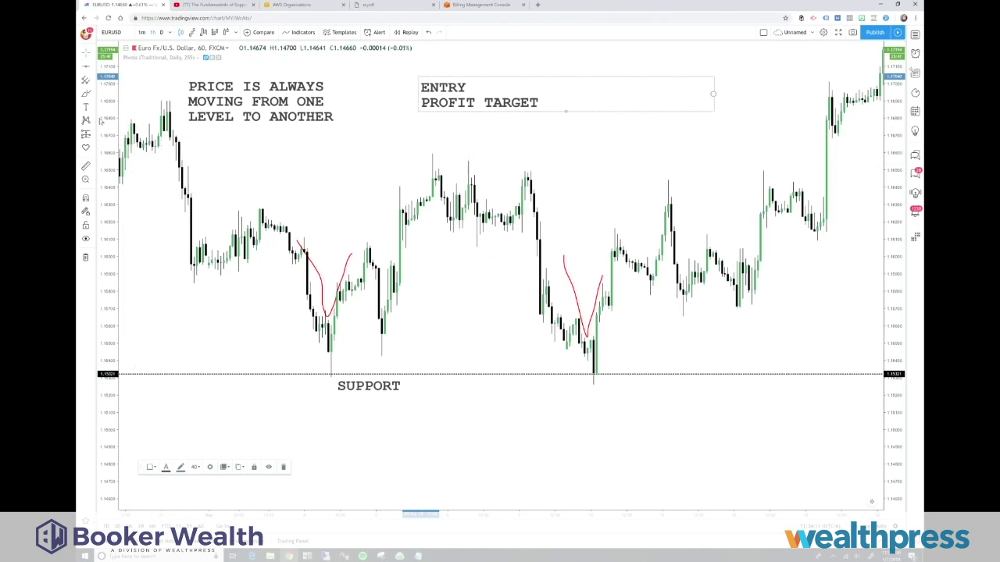
pyautogui.click(85, 95)
# Step: Draw red freehand marks at support's right end, the top-right level, and around the caption
pyautogui.moveTo(851, 365)
pyautogui.mouseDown()
pyautogui.moveTo(826, 386)
pyautogui.moveTo(820, 361)
pyautogui.moveTo(849, 401)
pyautogui.moveTo(851, 386)
pyautogui.moveTo(851, 404)
pyautogui.mouseUp()
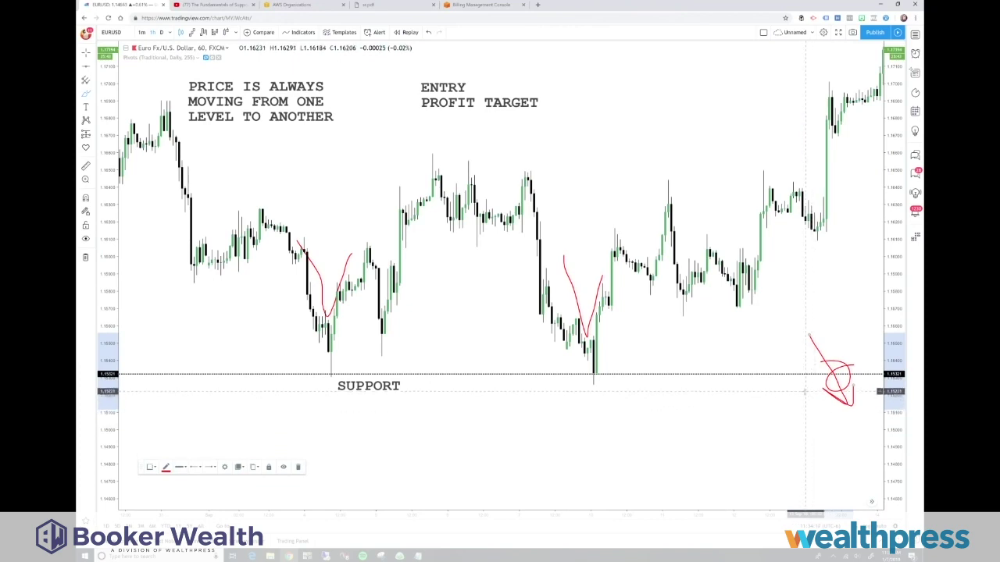
pyautogui.moveTo(810, 134)
pyautogui.mouseDown()
pyautogui.moveTo(853, 137)
pyautogui.moveTo(865, 162)
pyautogui.moveTo(872, 145)
pyautogui.mouseUp()
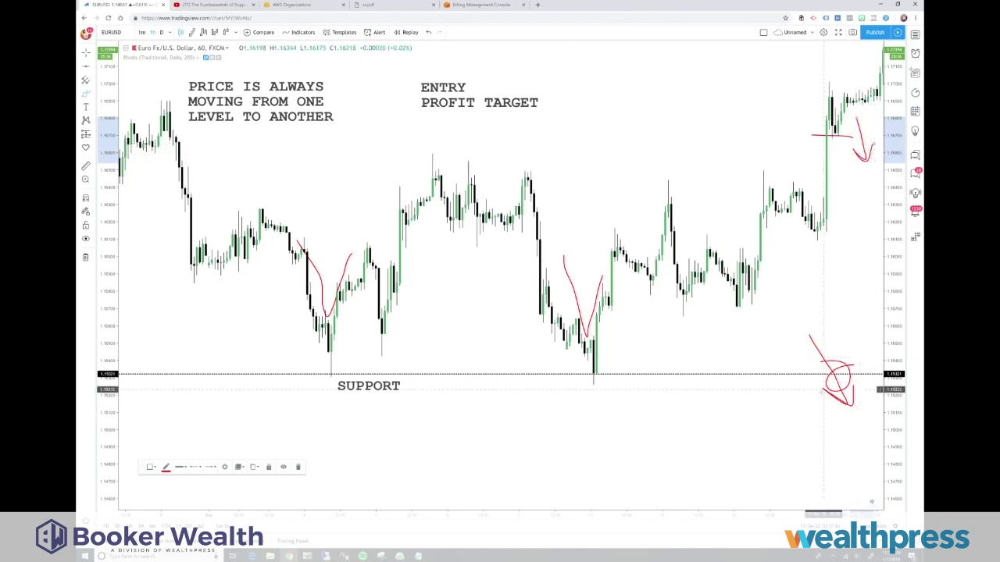
pyautogui.moveTo(810, 357)
pyautogui.mouseDown()
pyautogui.moveTo(852, 361)
pyautogui.moveTo(812, 381)
pyautogui.mouseUp()
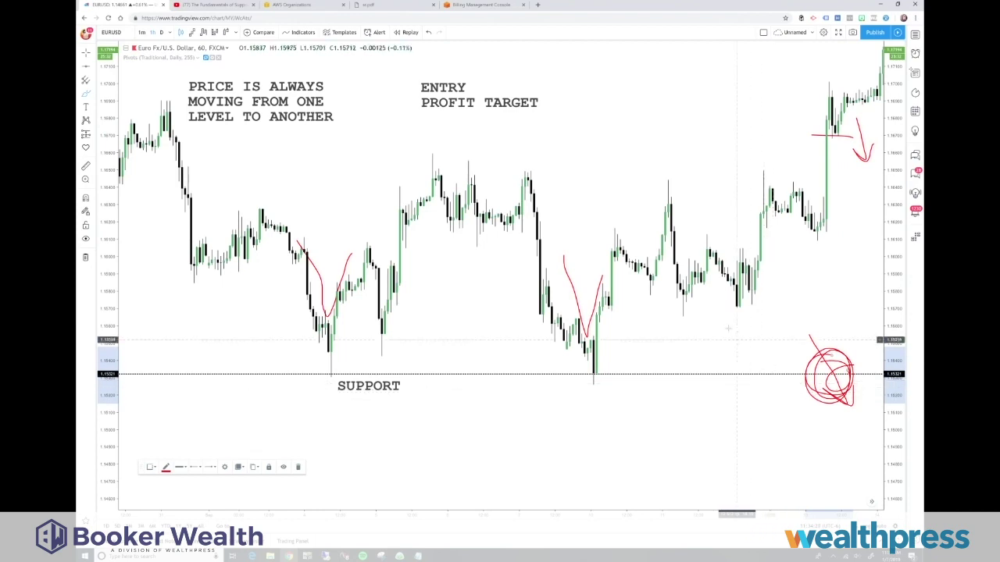
pyautogui.press('Delete')
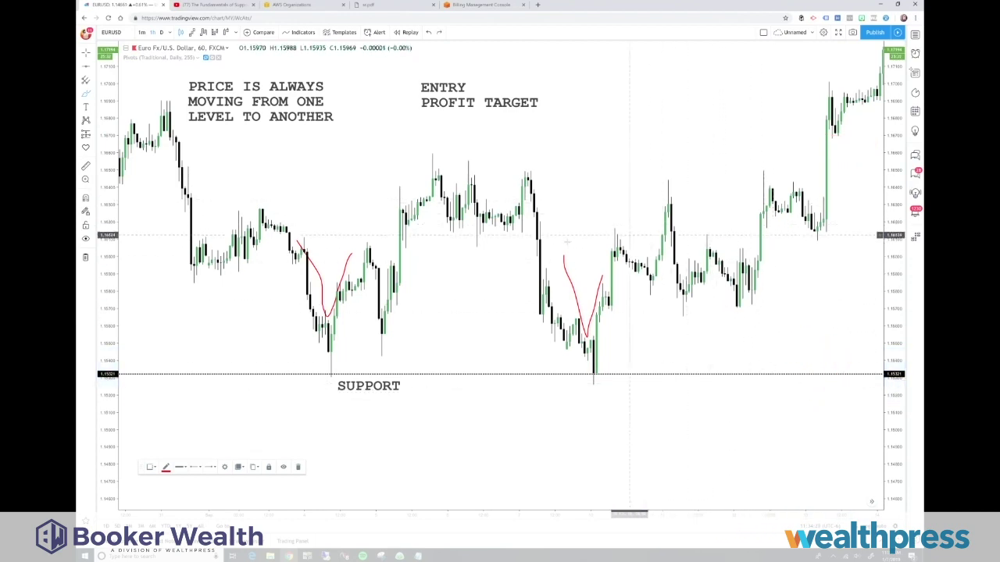
pyautogui.moveTo(186, 128); pyautogui.dragTo(348, 129)
pyautogui.moveTo(187, 77); pyautogui.dragTo(326, 76)
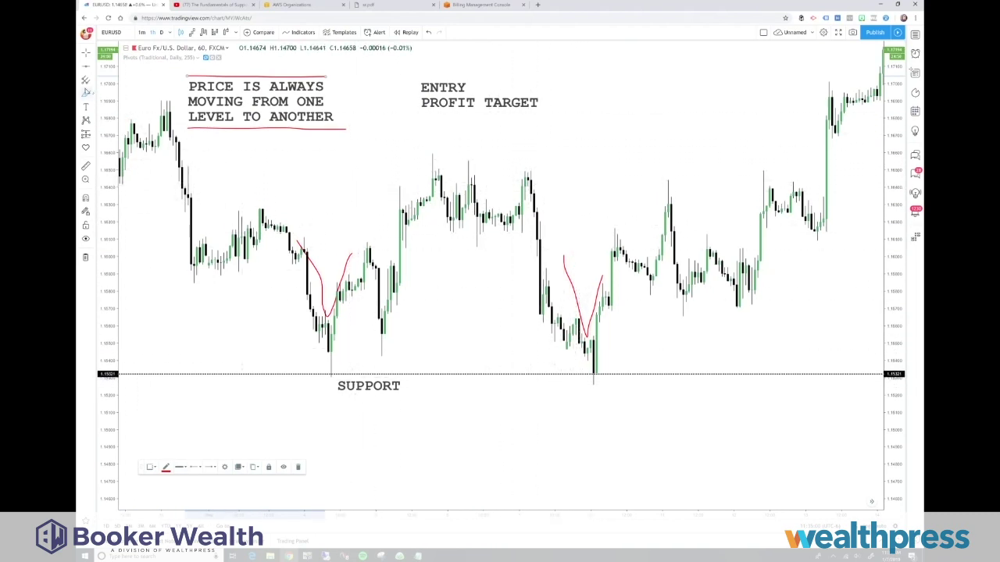
# Step: Trace both peaks with red Brush strokes and place a horizontal resistance line at their highs
pyautogui.click(86, 95)
pyautogui.click(117, 108)
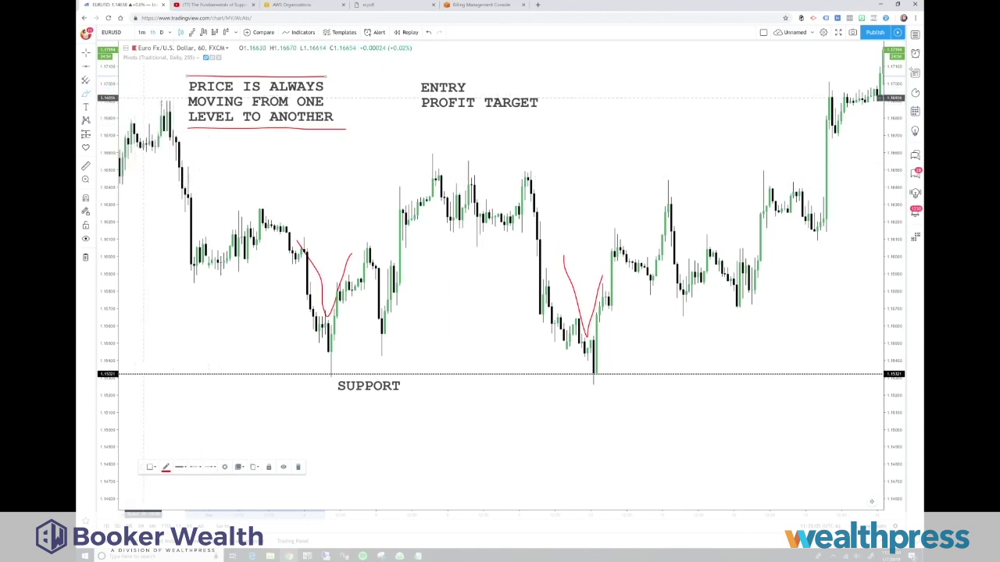
pyautogui.moveTo(417, 224)
pyautogui.mouseDown()
pyautogui.moveTo(434, 179)
pyautogui.moveTo(451, 229)
pyautogui.mouseUp()
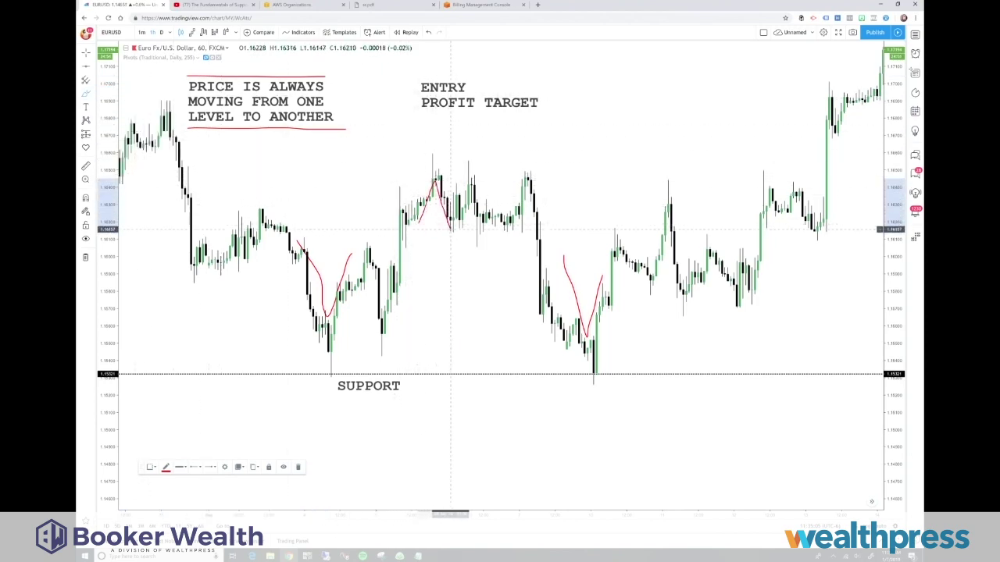
pyautogui.moveTo(520, 232)
pyautogui.mouseDown()
pyautogui.moveTo(527, 180)
pyautogui.moveTo(537, 229)
pyautogui.mouseUp()
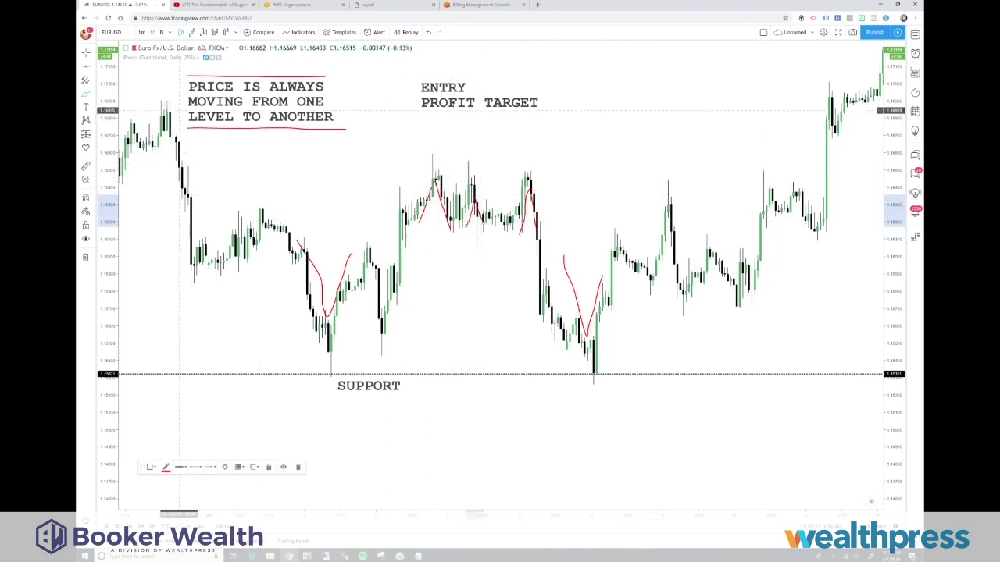
pyautogui.click(85, 69)
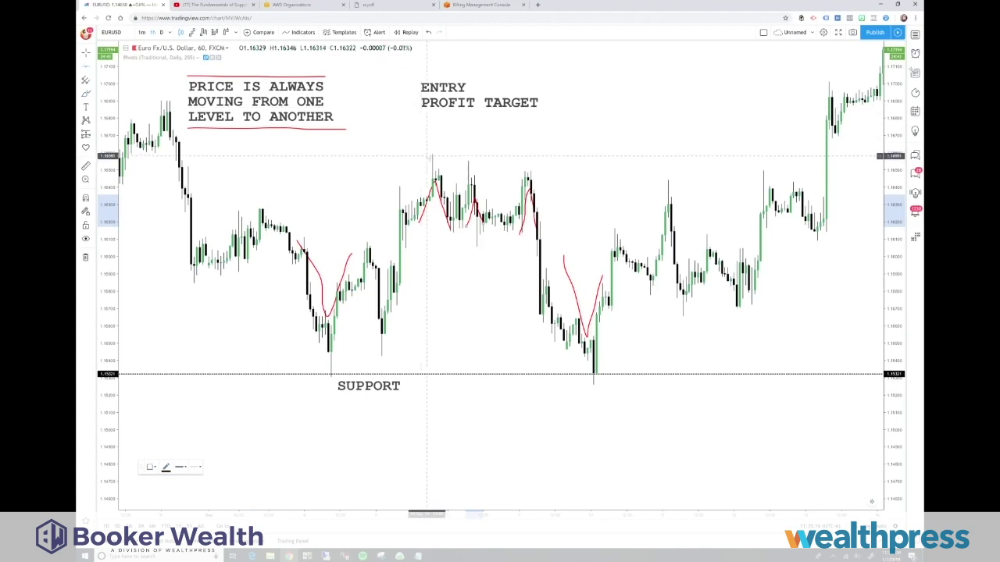
pyautogui.click(441, 169)
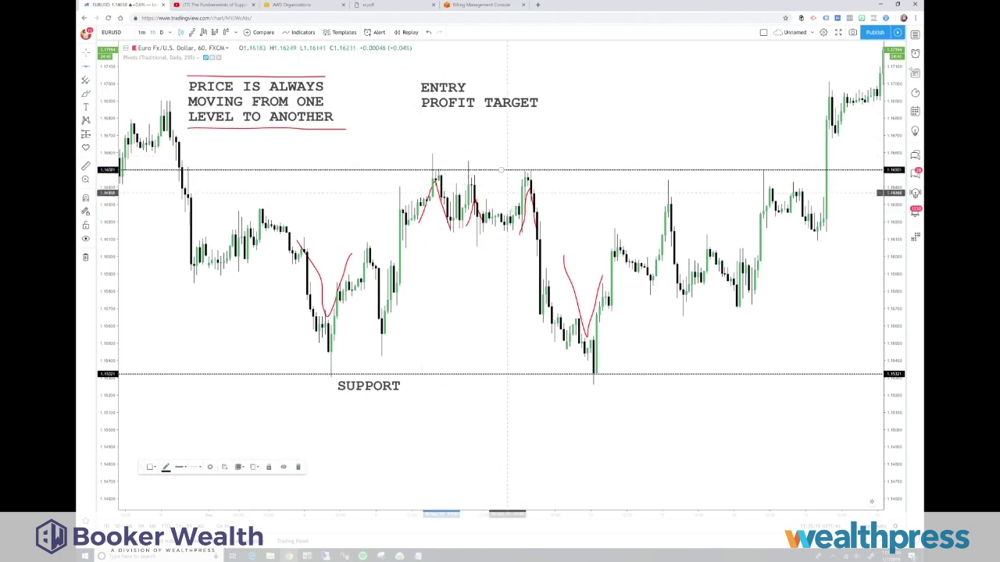
# Step: Draw a red arrow along resistance to the breakout candle and circle it in red
pyautogui.click(503, 270)
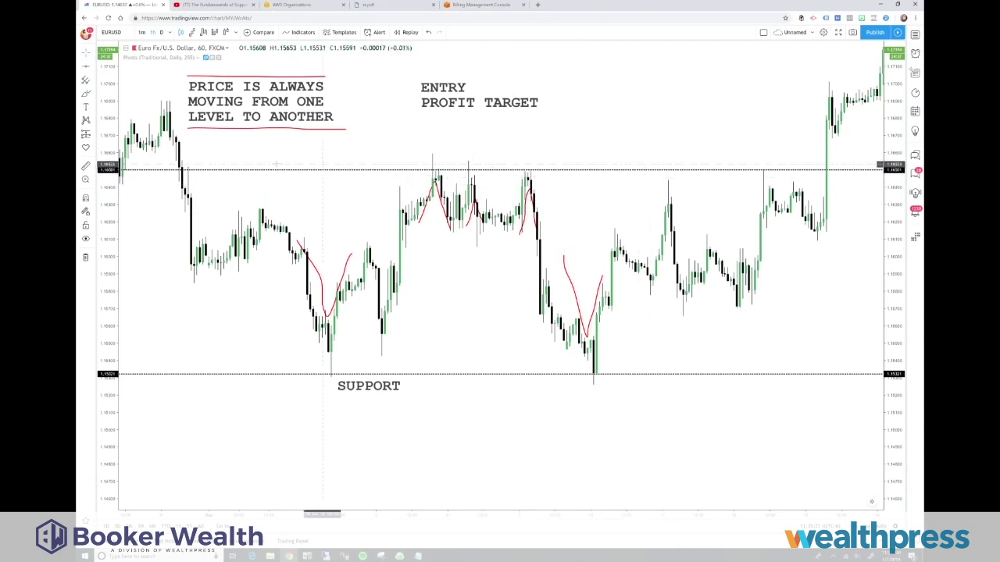
pyautogui.click(86, 93)
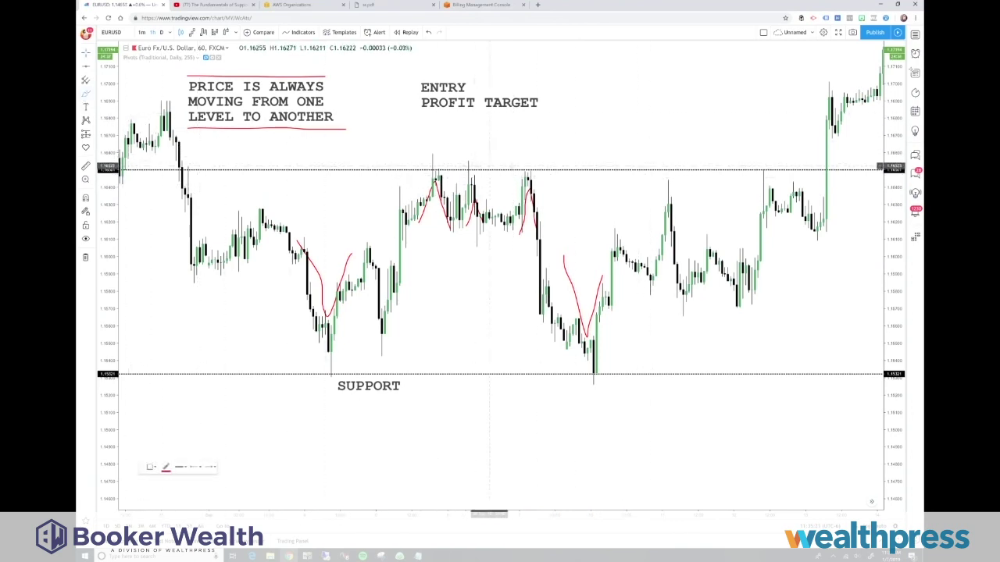
pyautogui.moveTo(550, 163); pyautogui.dragTo(602, 162)
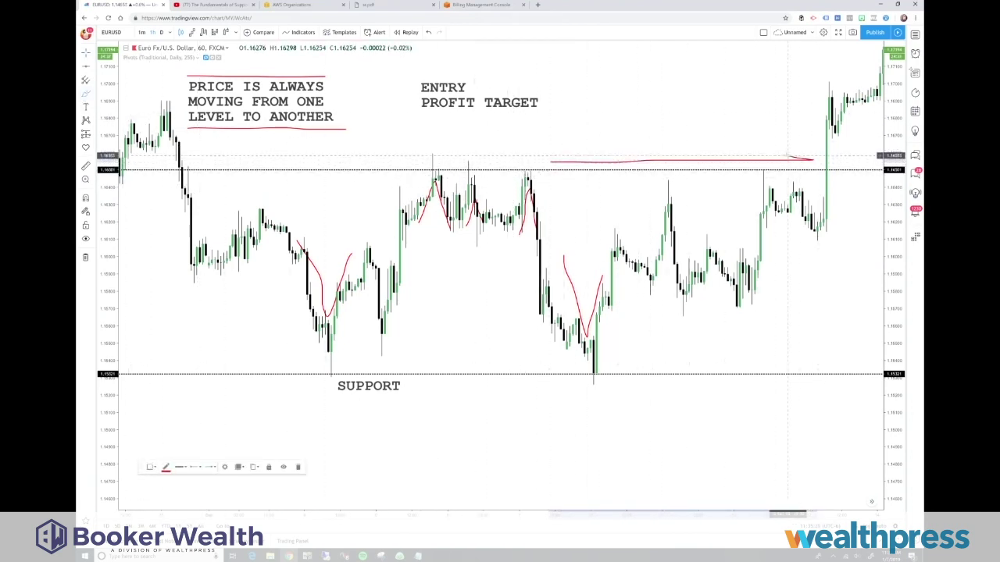
pyautogui.moveTo(817, 166)
pyautogui.mouseDown()
pyautogui.moveTo(813, 174)
pyautogui.moveTo(842, 165)
pyautogui.mouseUp()
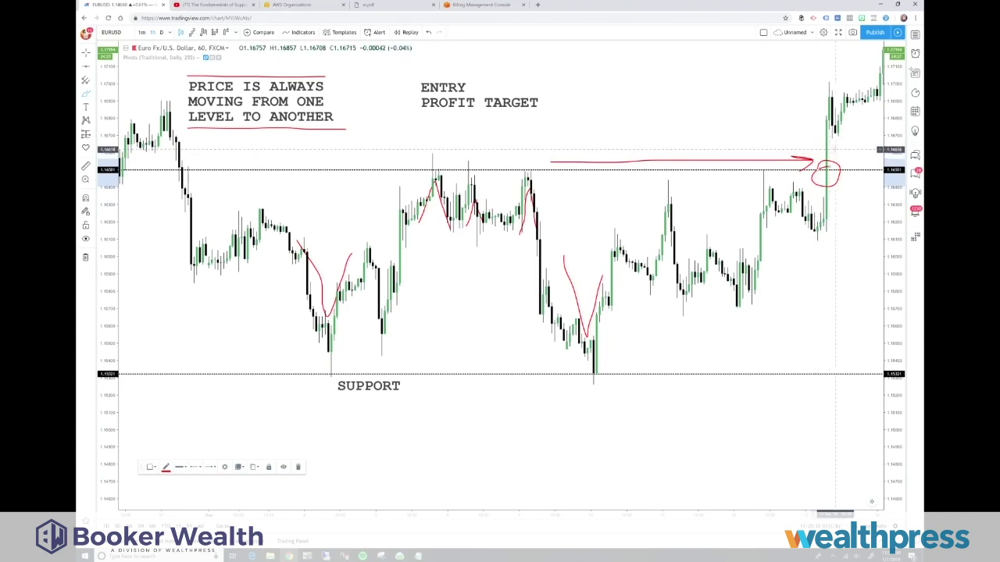
pyautogui.moveTo(840, 166); pyautogui.dragTo(851, 147)
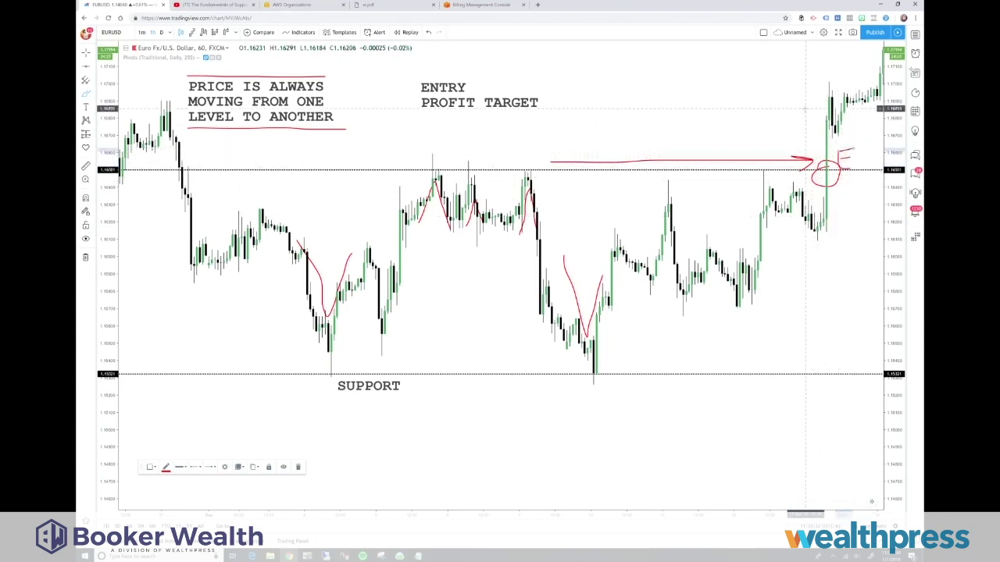
pyautogui.moveTo(819, 121); pyautogui.dragTo(830, 120)
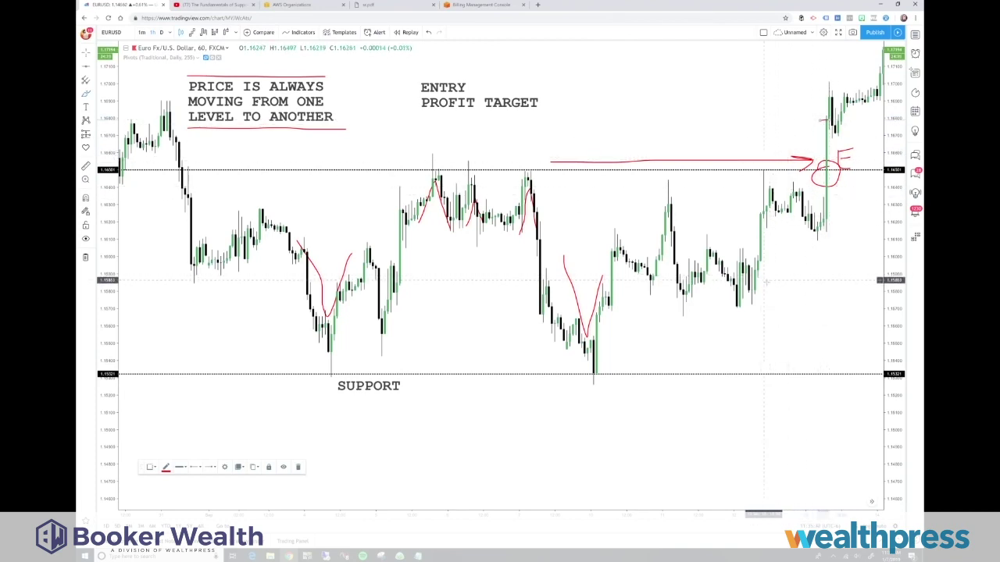
# Step: Pan to later candles, draw a rising red arrow at the pullback, and open Windows Ink
pyautogui.moveTo(796, 296); pyautogui.dragTo(762, 313)
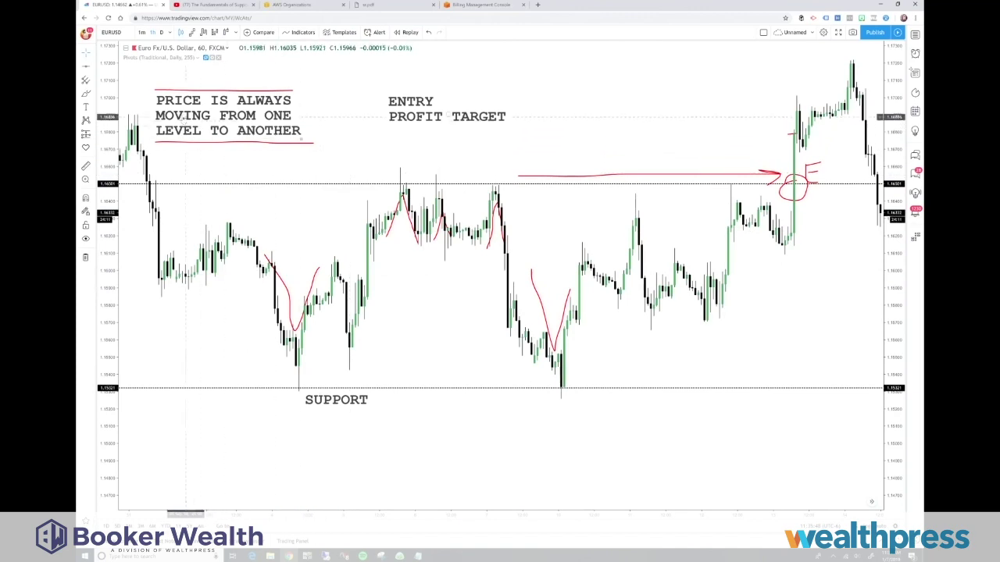
pyautogui.click(87, 95)
pyautogui.moveTo(811, 239)
pyautogui.mouseDown()
pyautogui.moveTo(862, 196)
pyautogui.moveTo(854, 211)
pyautogui.mouseUp()
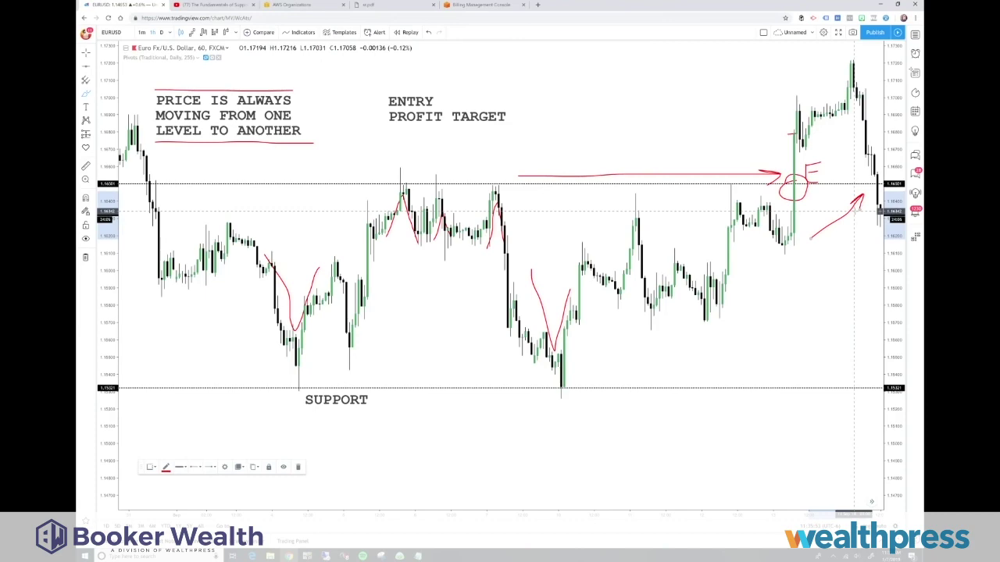
pyautogui.press('super+w')
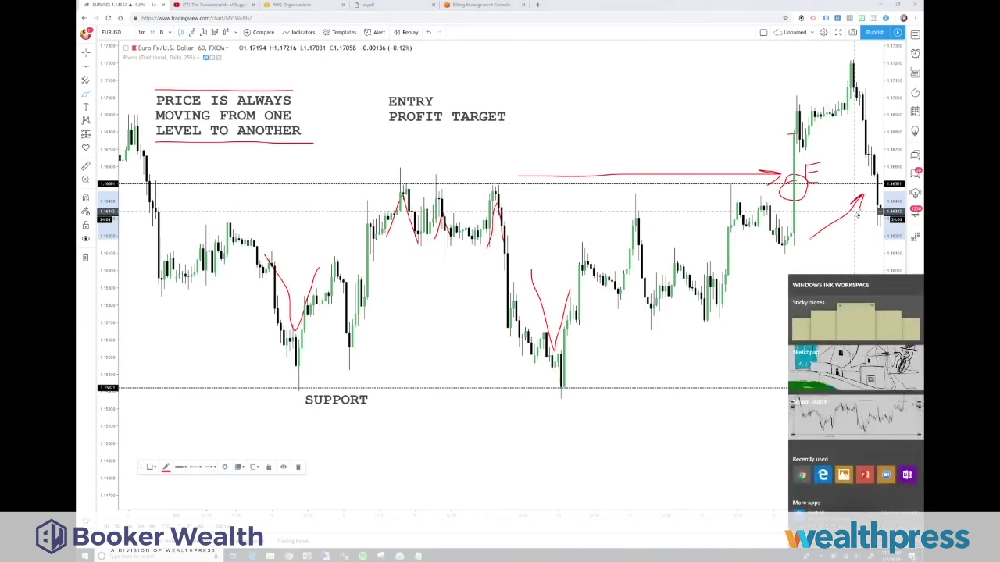
# Step: Sketch the blue sell scenario in Screen Sketch, then close it to return to the chart
pyautogui.click(855, 418)
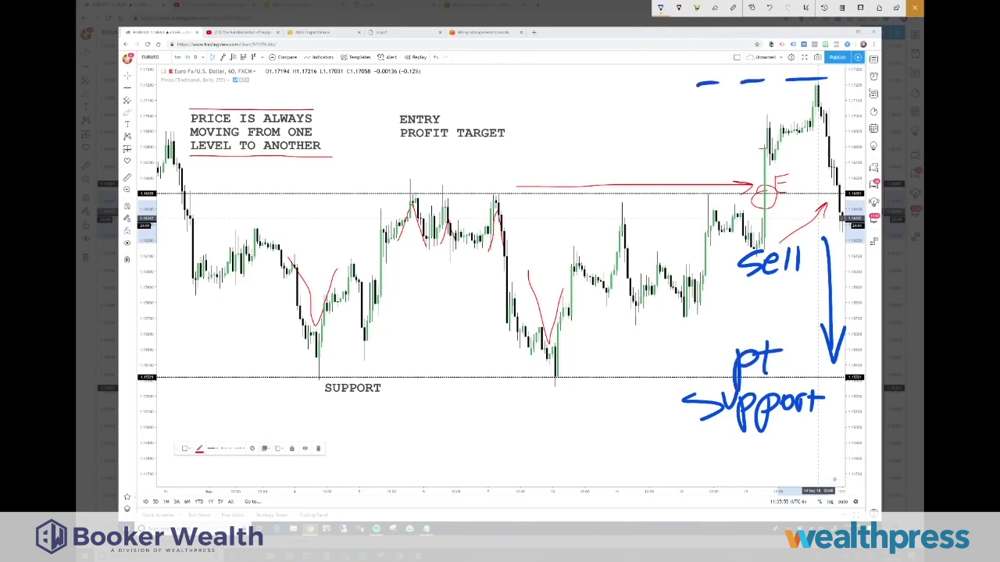
pyautogui.click(913, 15)
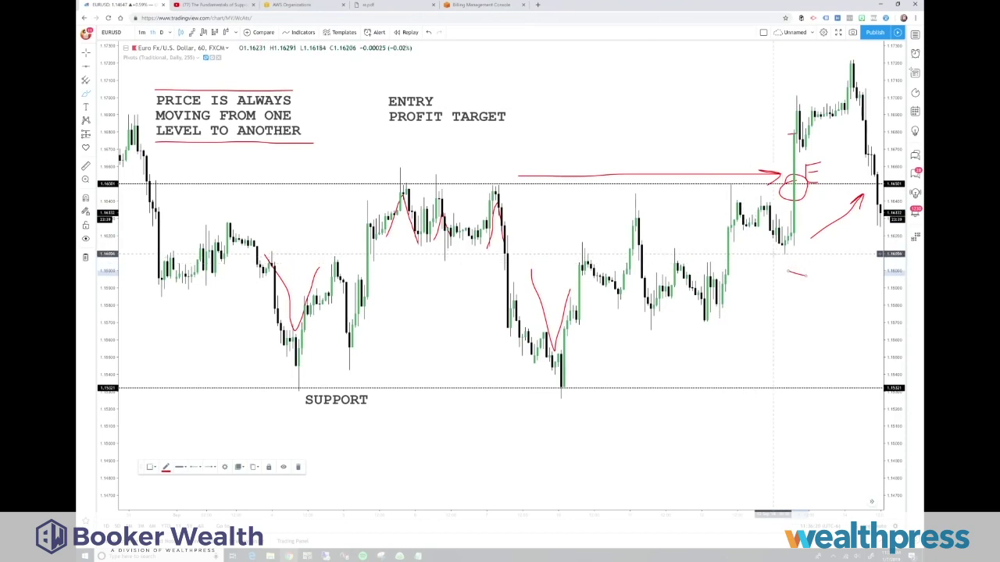
# Step: Add a horizontal line at the pullback low and set its colour to red
pyautogui.click(87, 70)
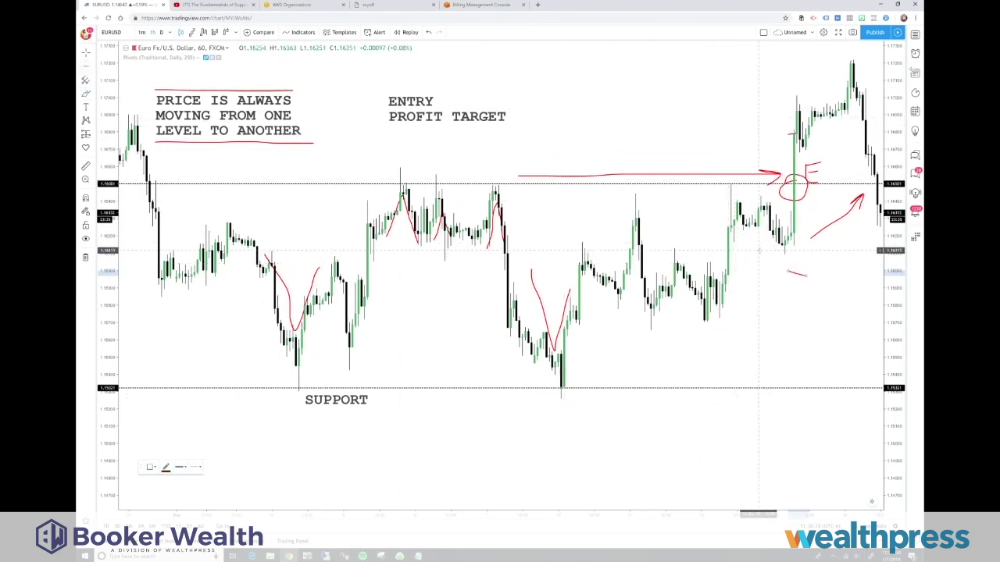
pyautogui.click(787, 253)
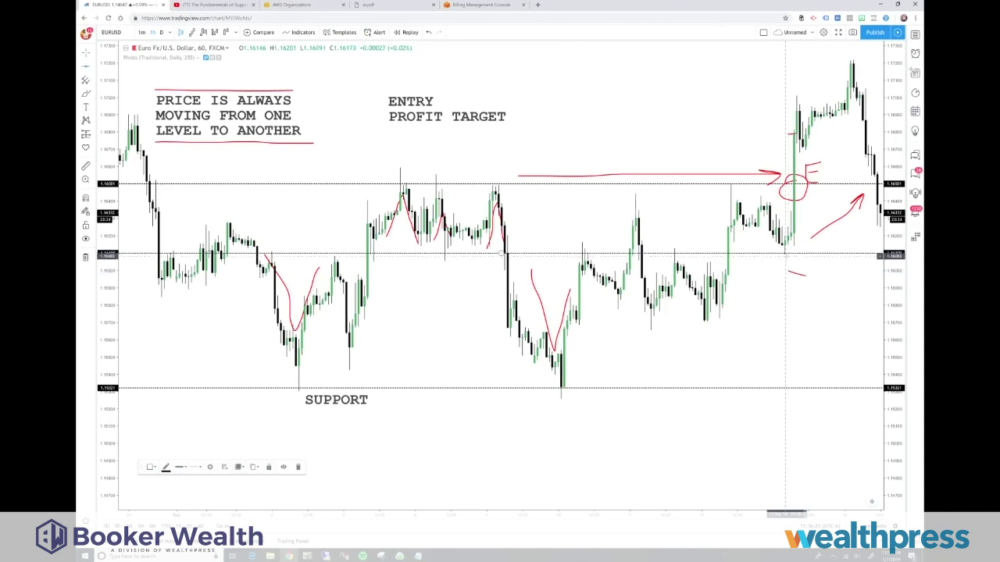
pyautogui.doubleClick(786, 253)
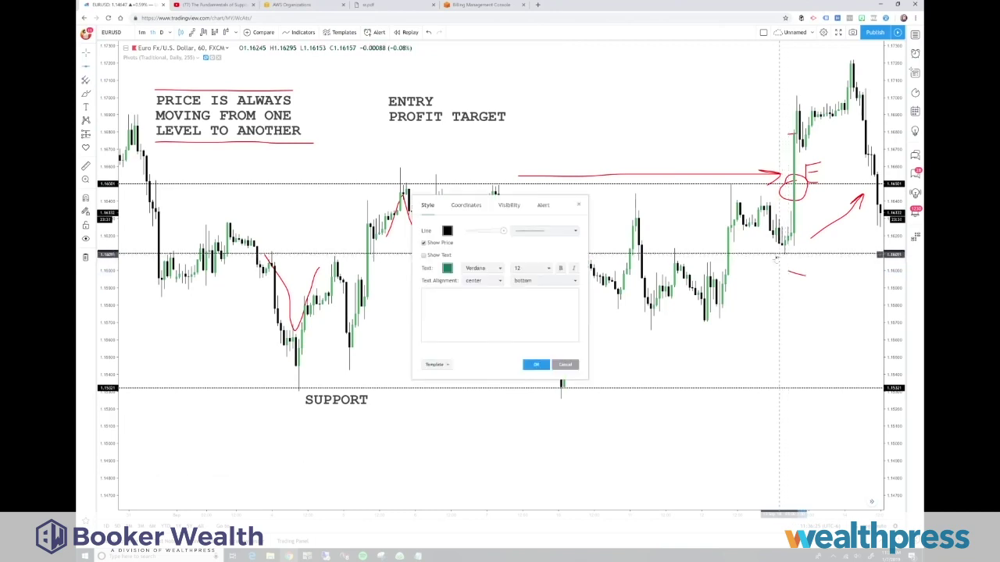
pyautogui.click(447, 232)
pyautogui.click(453, 251)
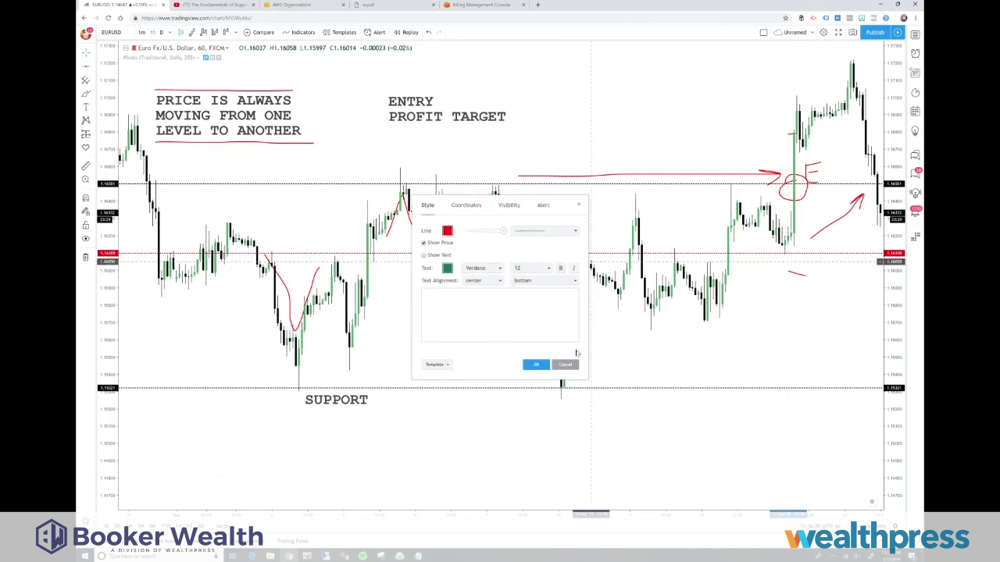
pyautogui.click(537, 366)
# Step: Pan the chart left to show recent candles, then launch Windows Ink
pyautogui.rightClick(785, 331)
pyautogui.click(765, 334)
pyautogui.moveTo(765, 334); pyautogui.dragTo(665, 322)
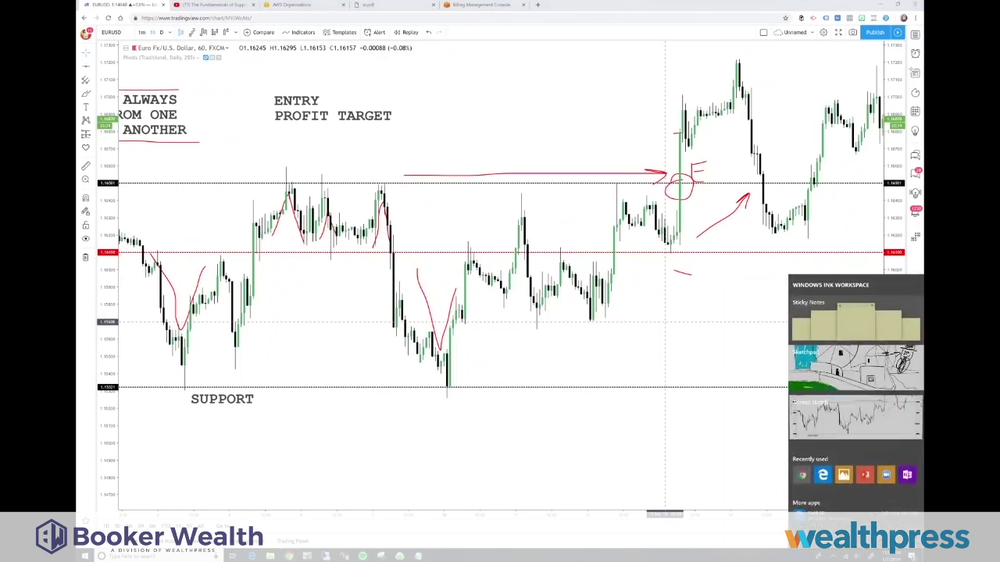
pyautogui.hotkey('ctrl', 'shift', 'a')
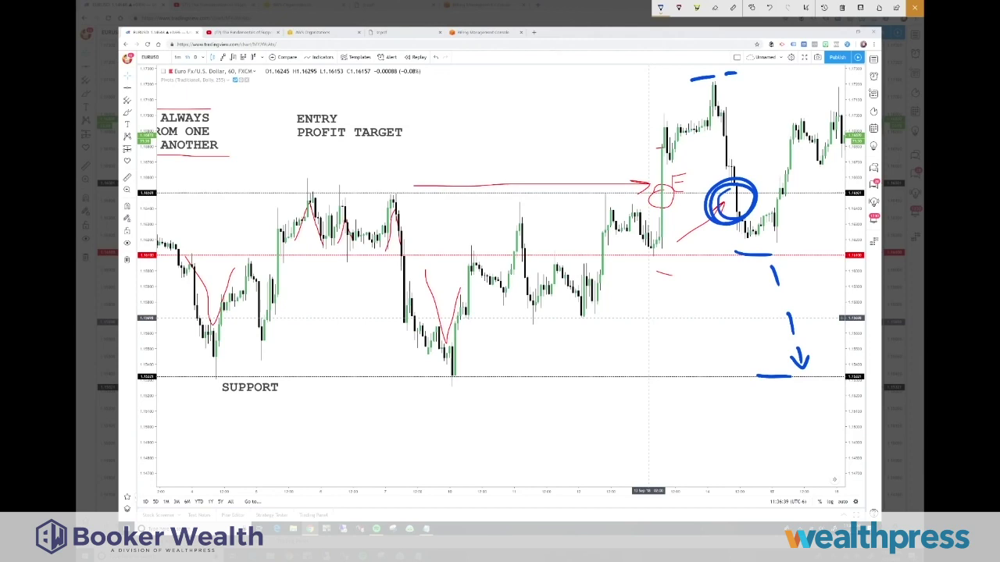
# Step: Close Screen Sketch to return to the chart and select the red horizontal line
pyautogui.press('Escape')
pyautogui.click(678, 254)
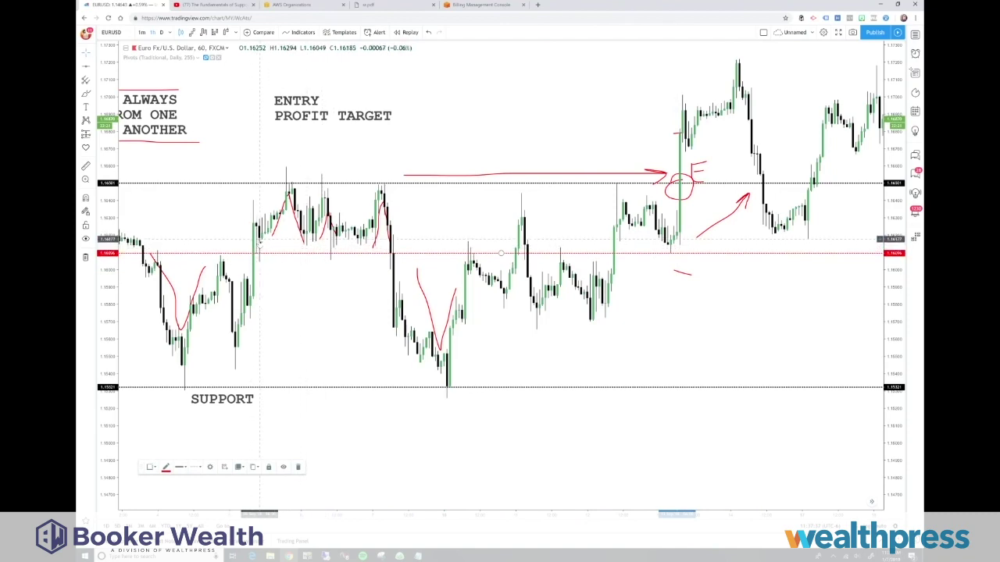
# Step: Brush a red 'A' under the red horizontal line, deselect it, and nudge the chart left
pyautogui.moveTo(280, 220)
pyautogui.mouseDown()
pyautogui.moveTo(257, 270)
pyautogui.moveTo(667, 279)
pyautogui.moveTo(264, 279)
pyautogui.moveTo(709, 279)
pyautogui.moveTo(300, 277)
pyautogui.moveTo(664, 280)
pyautogui.mouseUp()
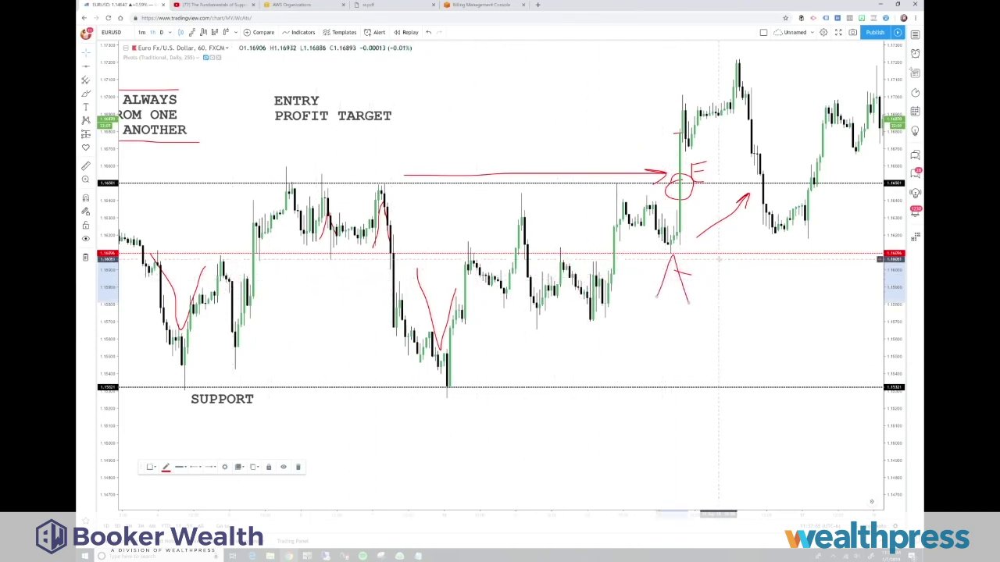
pyautogui.click(676, 278)
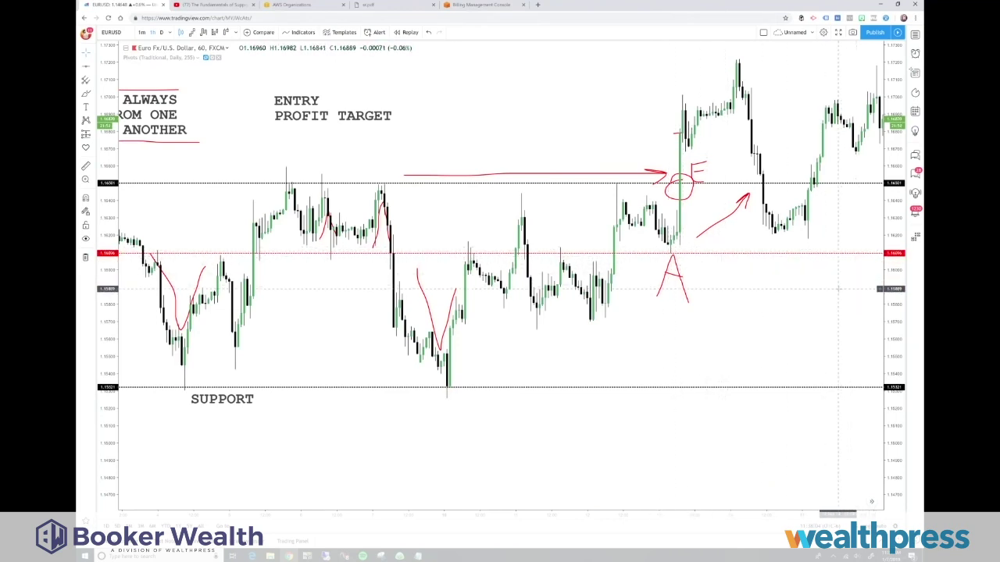
pyautogui.moveTo(838, 289); pyautogui.dragTo(816, 291)
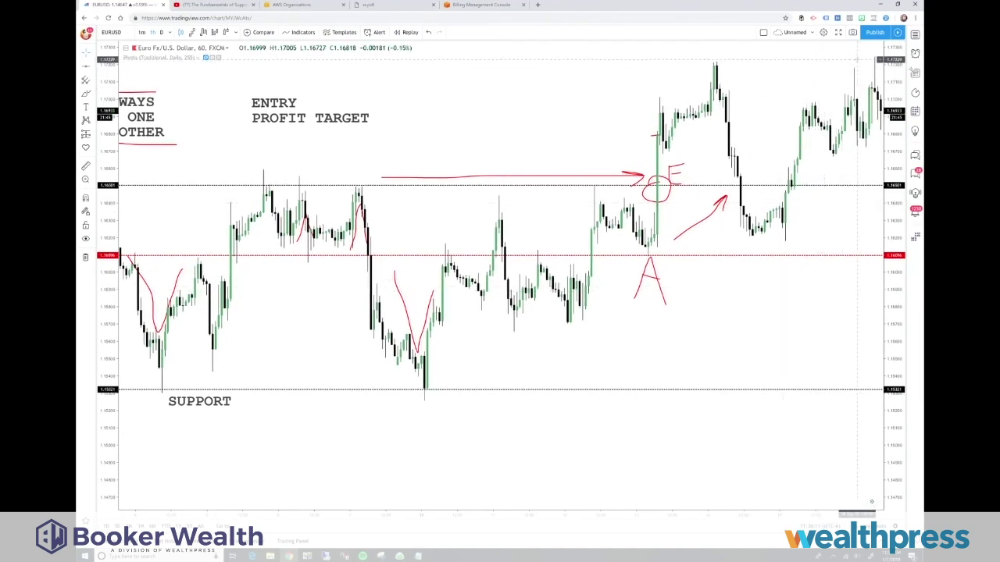
# Step: Place a horizontal line at the top high near 1.172 and colour it black
pyautogui.click(86, 67)
pyautogui.click(731, 65)
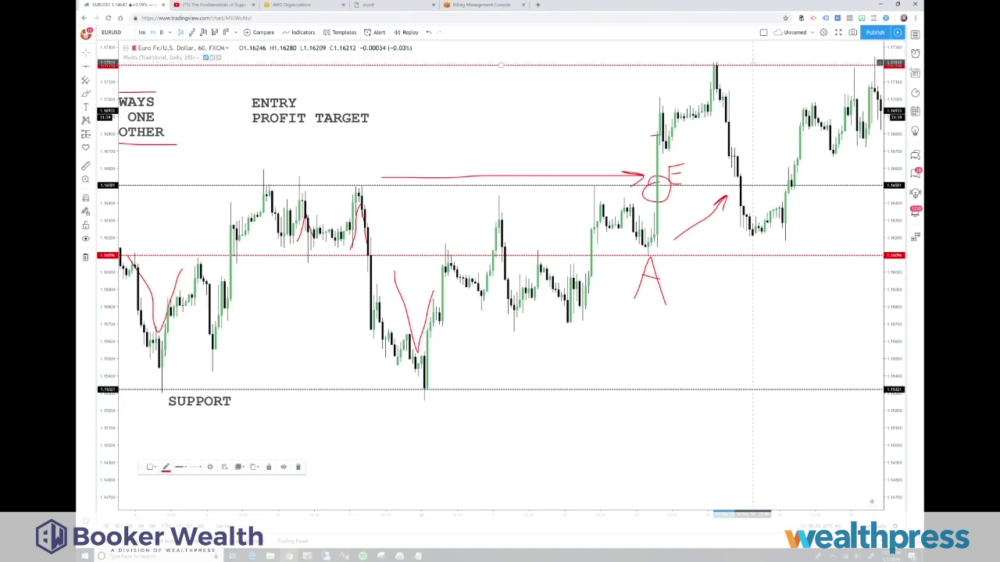
pyautogui.doubleClick(752, 66)
pyautogui.click(448, 231)
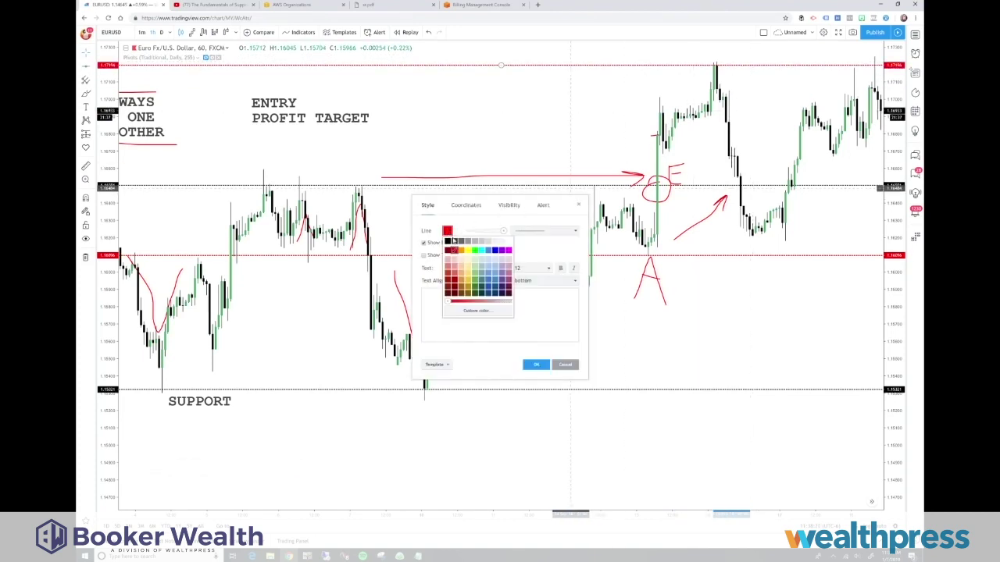
pyautogui.click(451, 243)
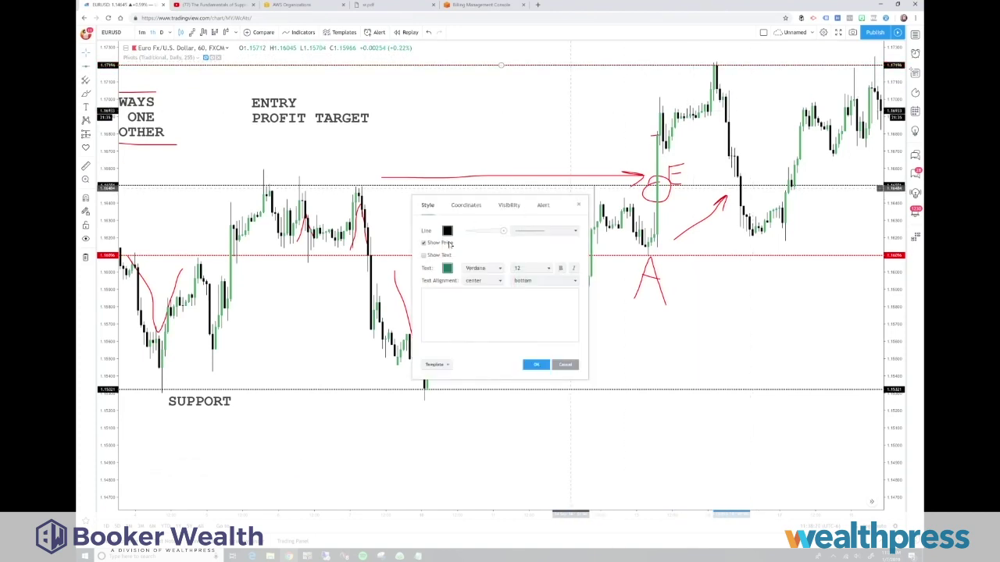
pyautogui.click(536, 365)
pyautogui.moveTo(824, 78); pyautogui.dragTo(677, 90)
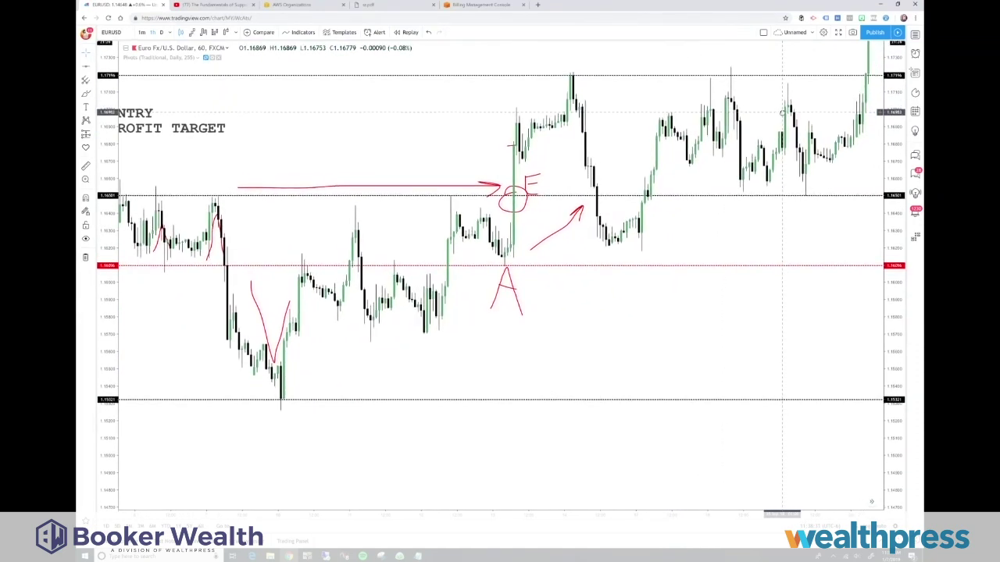
# Step: With the Brush tool, ring the breakout candle at the black line and handwrite 'BUY' beside it
pyautogui.click(86, 94)
pyautogui.moveTo(863, 70)
pyautogui.mouseDown()
pyautogui.moveTo(878, 90)
pyautogui.moveTo(879, 73)
pyautogui.mouseUp()
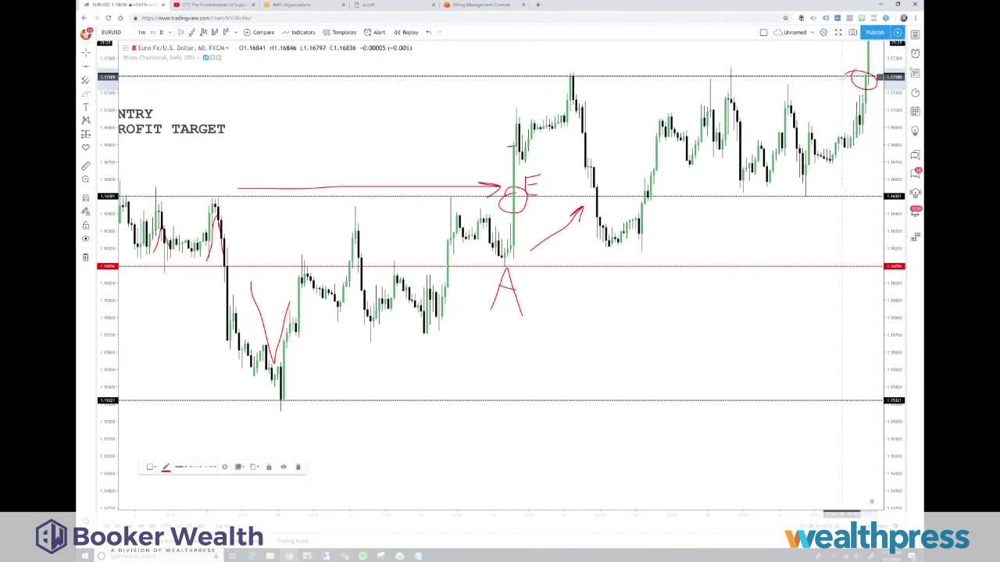
pyautogui.moveTo(823, 57)
pyautogui.mouseDown()
pyautogui.moveTo(823, 78)
pyautogui.moveTo(839, 59)
pyautogui.moveTo(845, 68)
pyautogui.mouseUp()
pyautogui.moveTo(850, 56); pyautogui.dragTo(842, 72)
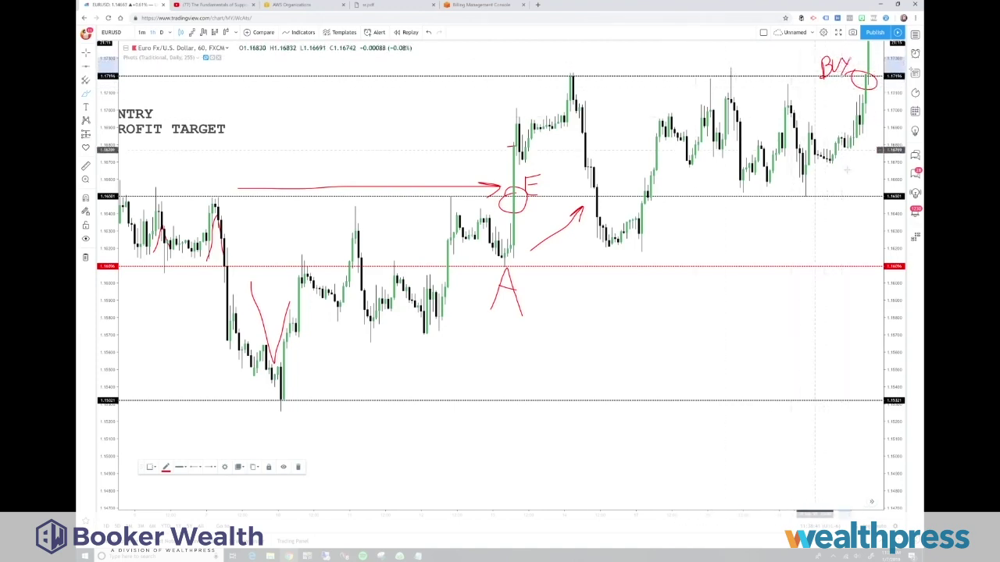
pyautogui.moveTo(795, 231); pyautogui.dragTo(795, 338)
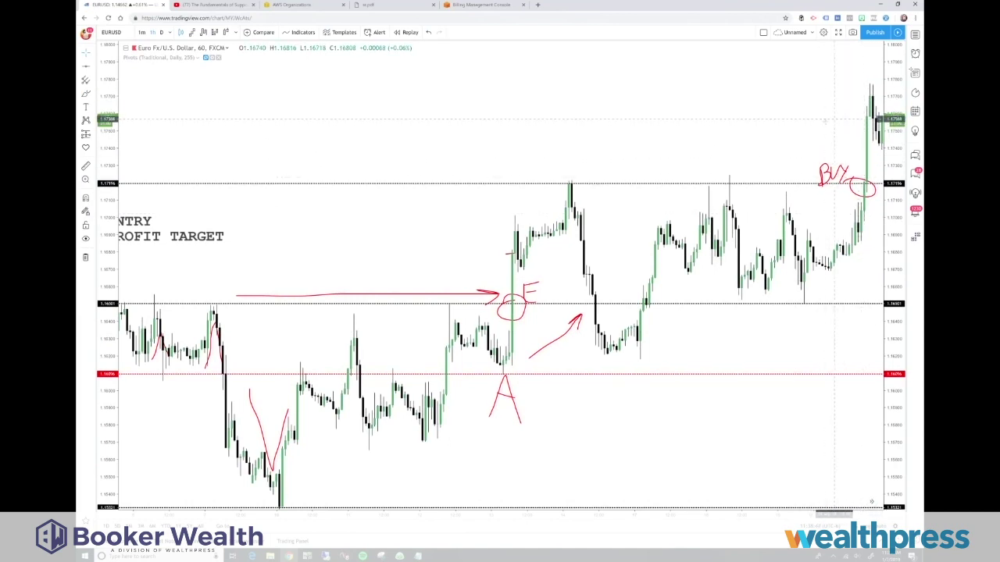
pyautogui.moveTo(434, 125); pyautogui.dragTo(508, 118)
# Step: Add a red horizontal resistance line at the earlier candle high
pyautogui.hscroll(-15, 509, 118)
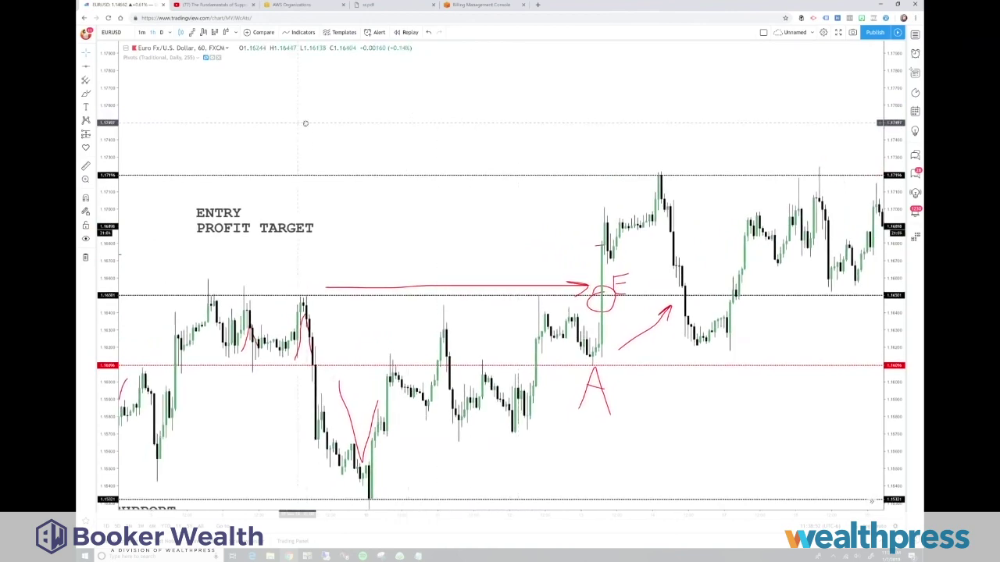
pyautogui.hscroll(-2, 522, 132)
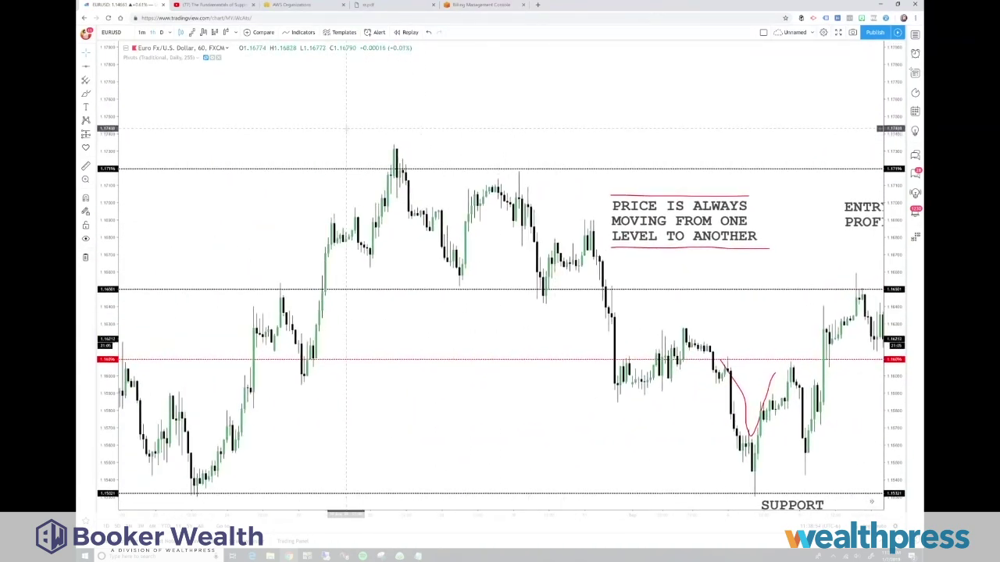
pyautogui.click(406, 147)
pyautogui.doubleClick(407, 147)
pyautogui.click(447, 231)
pyautogui.click(453, 250)
pyautogui.click(536, 364)
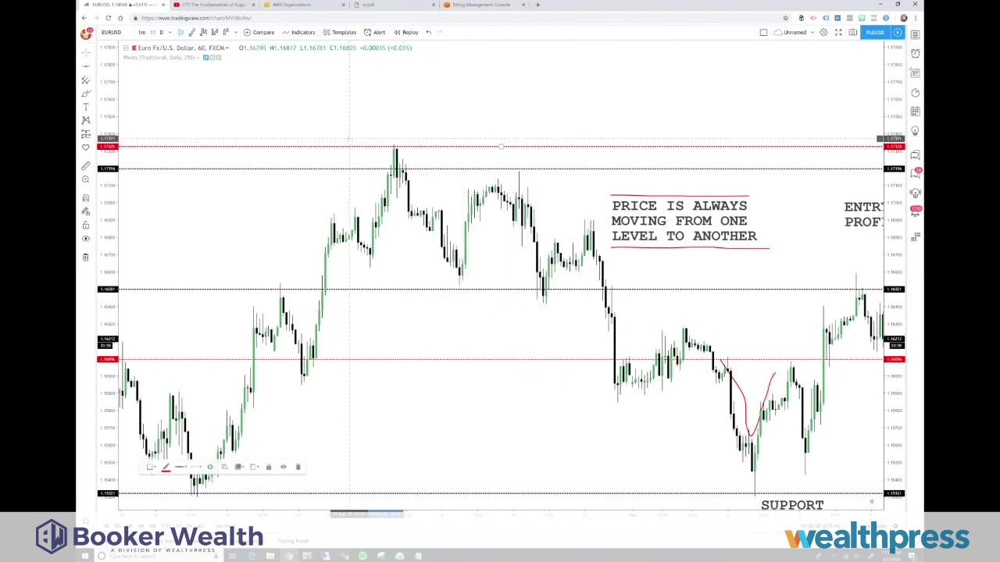
# Step: Circle both highs touching the red line and connect them with a brushed arc
pyautogui.moveTo(349, 139); pyautogui.dragTo(539, 138)
pyautogui.moveTo(335, 135); pyautogui.dragTo(631, 126)
pyautogui.moveTo(387, 125); pyautogui.dragTo(555, 122)
pyautogui.moveTo(334, 127)
pyautogui.mouseDown()
pyautogui.moveTo(557, 127)
pyautogui.moveTo(339, 129)
pyautogui.mouseUp()
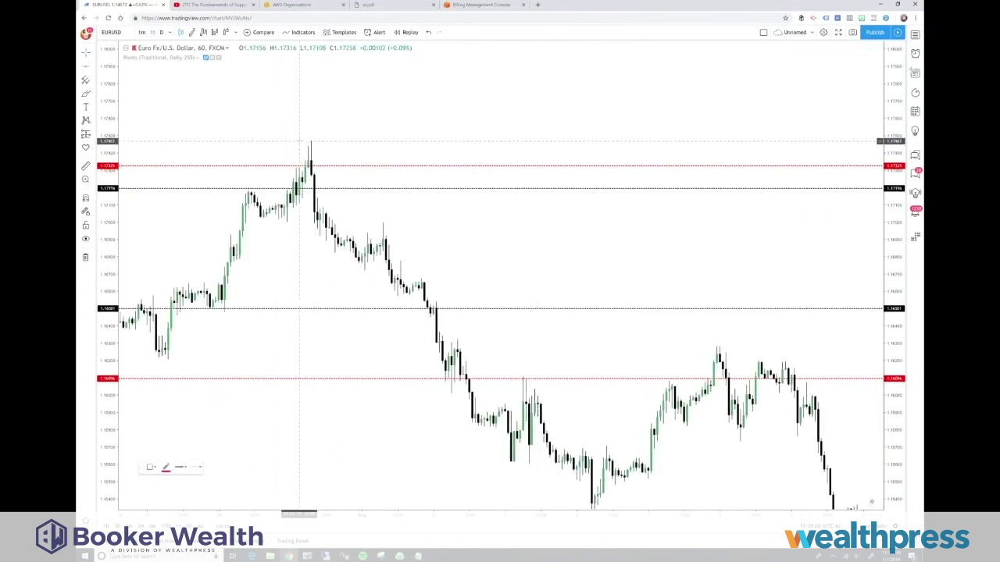
pyautogui.moveTo(312, 137); pyautogui.dragTo(587, 133)
pyautogui.moveTo(397, 130); pyautogui.dragTo(563, 129)
pyautogui.moveTo(376, 156); pyautogui.dragTo(416, 156)
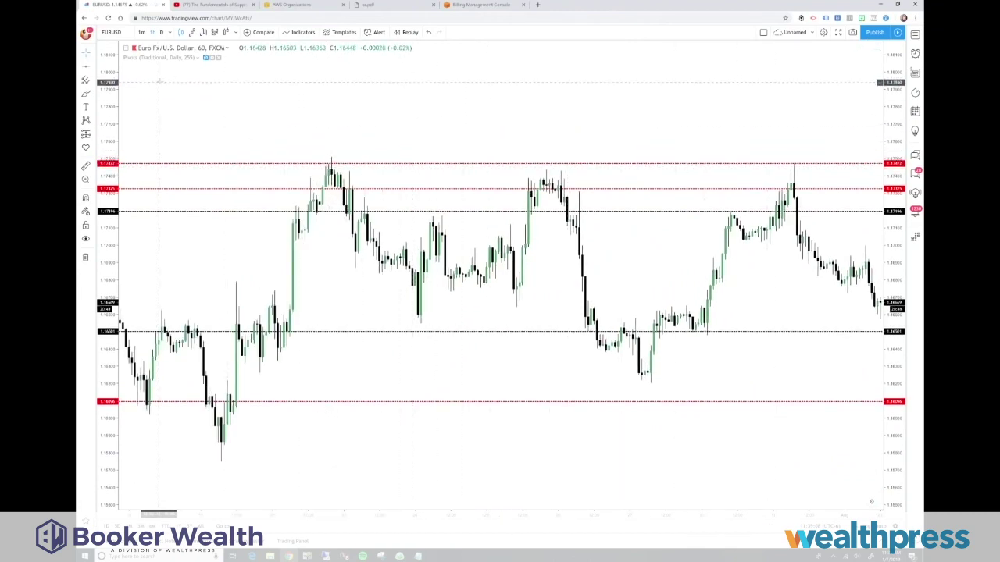
pyautogui.moveTo(316, 166)
pyautogui.mouseDown()
pyautogui.moveTo(329, 141)
pyautogui.moveTo(298, 154)
pyautogui.mouseUp()
pyautogui.moveTo(811, 161)
pyautogui.mouseDown()
pyautogui.moveTo(781, 170)
pyautogui.moveTo(763, 149)
pyautogui.mouseUp()
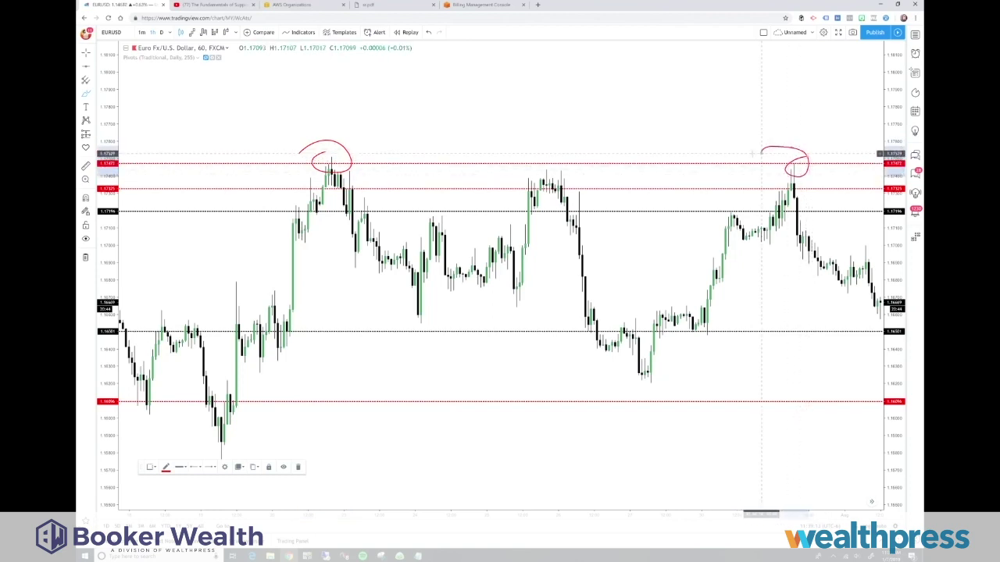
pyautogui.moveTo(484, 137)
pyautogui.mouseDown()
pyautogui.moveTo(357, 148)
pyautogui.moveTo(634, 138)
pyautogui.moveTo(787, 160)
pyautogui.mouseUp()
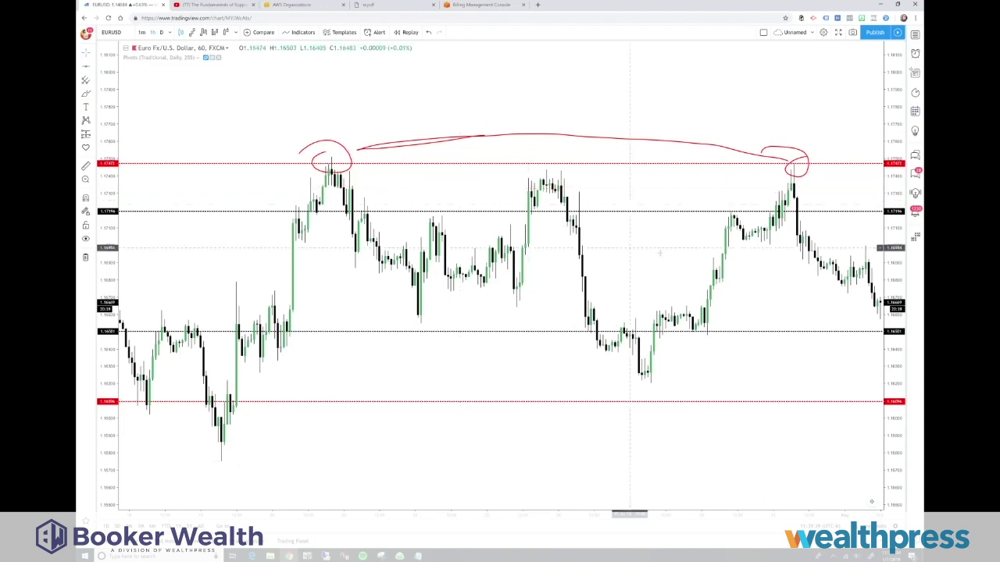
# Step: Drag the red circle near 'BUY' onto the later pullback at the black level
pyautogui.hscroll(5, 607, 220)
pyautogui.hscroll(10, 607, 219)
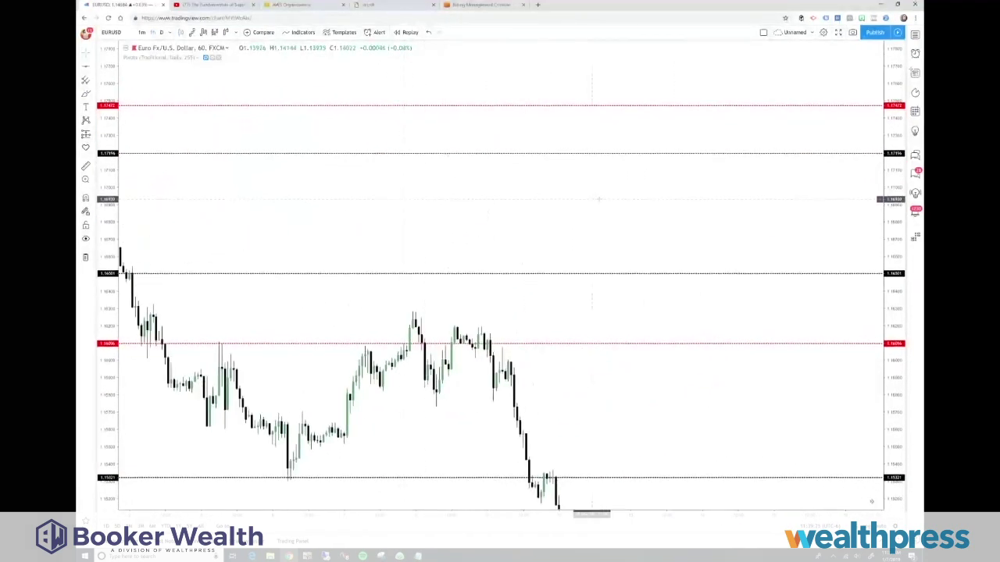
pyautogui.hscroll(10, 558, 169)
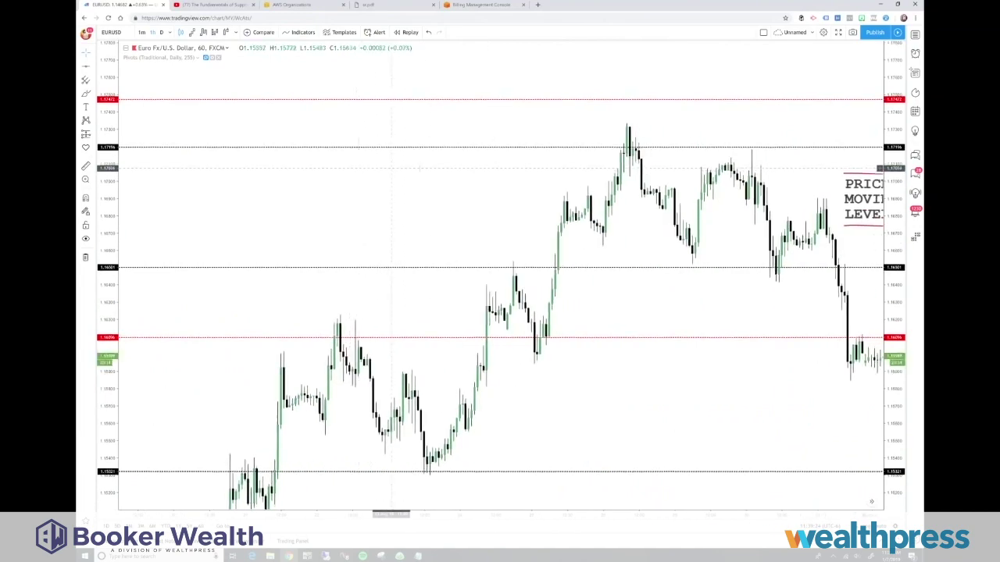
pyautogui.hscroll(10, 266, 158)
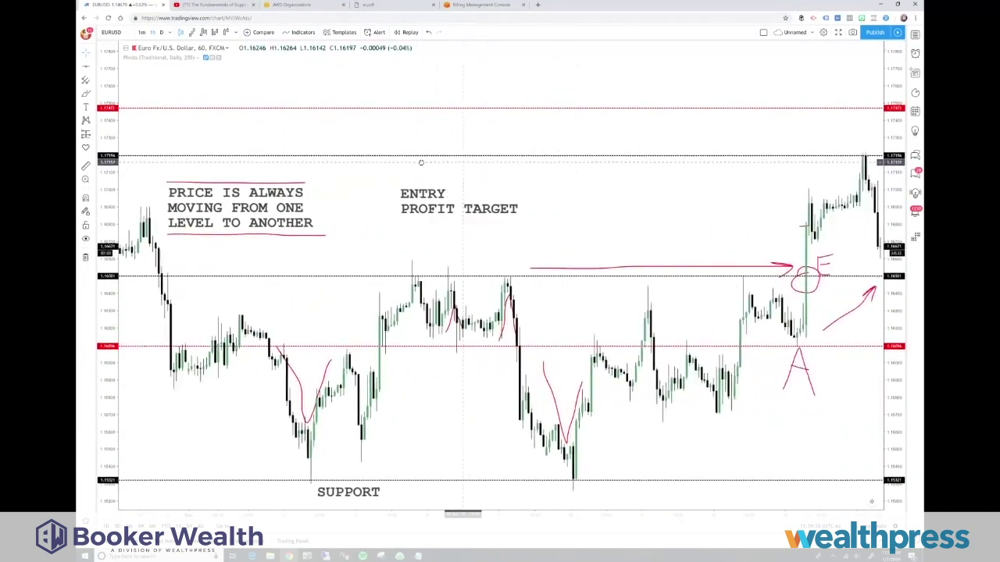
pyautogui.hscroll(1, 387, 161)
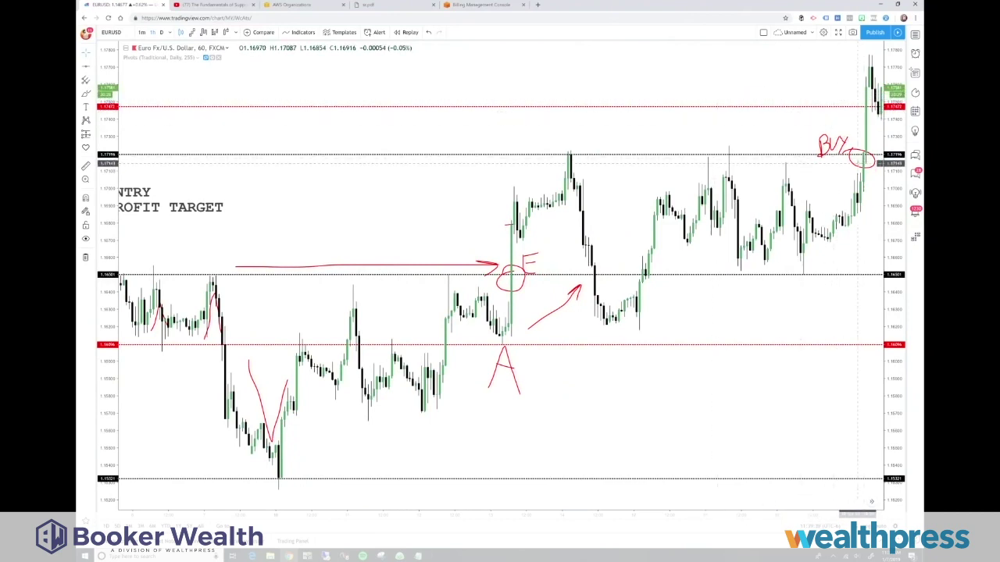
pyautogui.moveTo(855, 166); pyautogui.dragTo(851, 111)
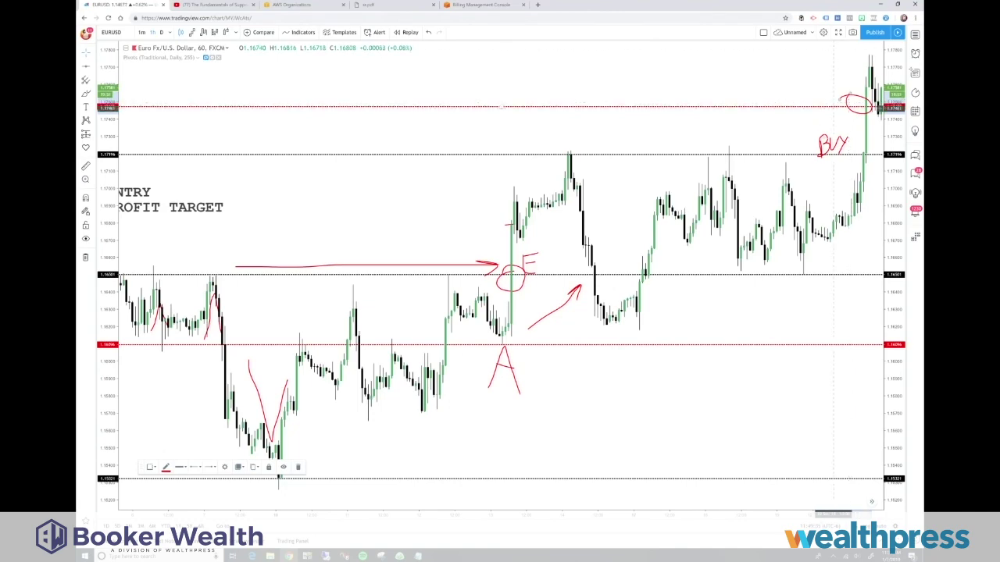
pyautogui.moveTo(779, 317); pyautogui.dragTo(679, 337)
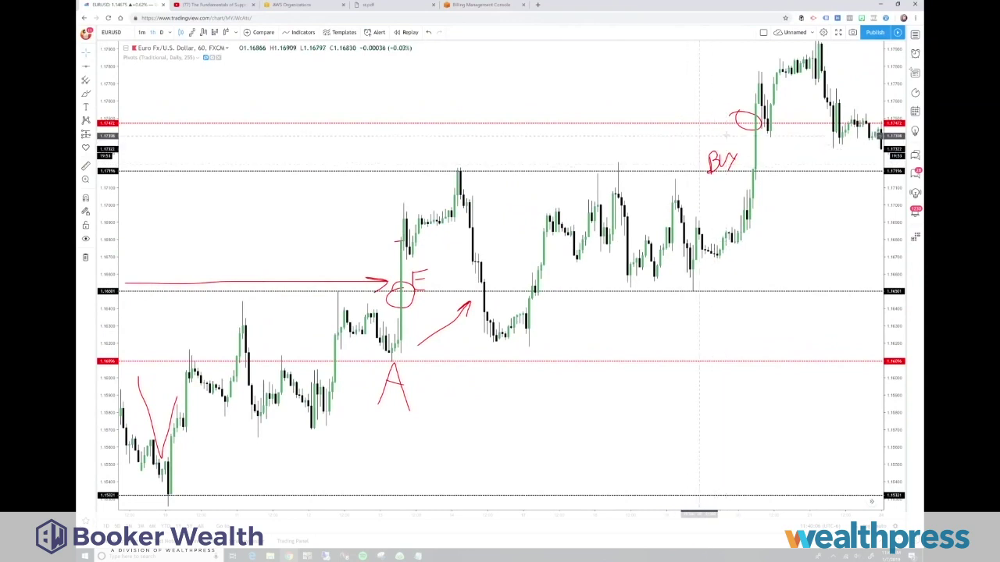
pyautogui.moveTo(750, 123)
pyautogui.mouseDown()
pyautogui.moveTo(851, 124)
pyautogui.moveTo(875, 170)
pyautogui.mouseUp()
pyautogui.moveTo(859, 204)
pyautogui.mouseDown()
pyautogui.moveTo(695, 235)
pyautogui.moveTo(692, 275)
pyautogui.mouseUp()
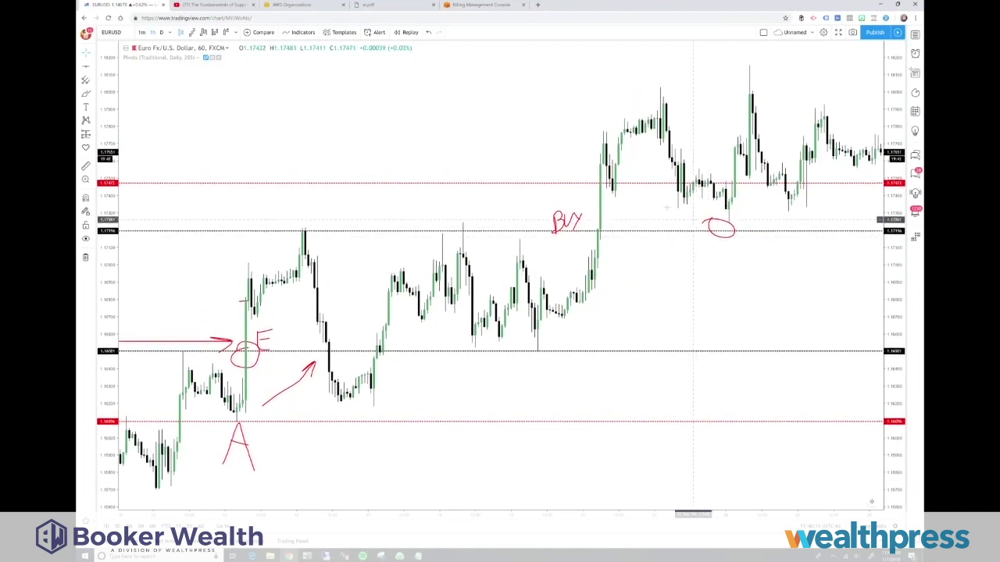
# Step: Add a black horizontal line at the newest top high
pyautogui.click(86, 70)
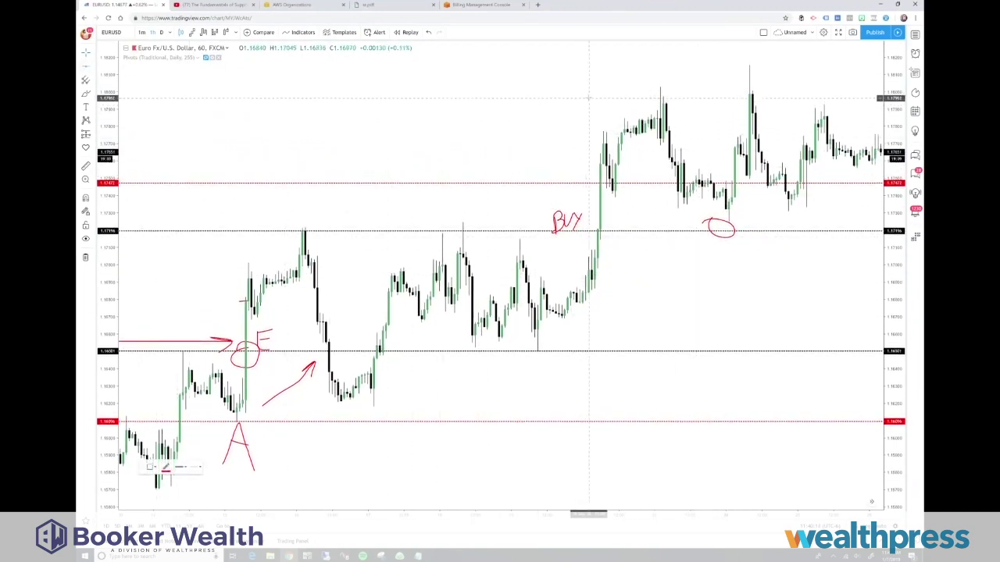
pyautogui.click(654, 87)
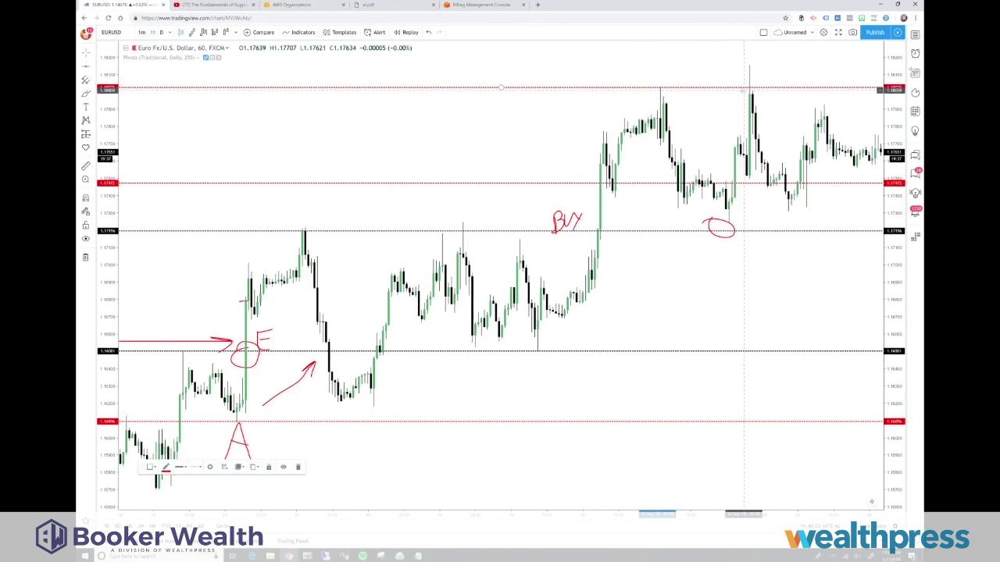
pyautogui.doubleClick(735, 90)
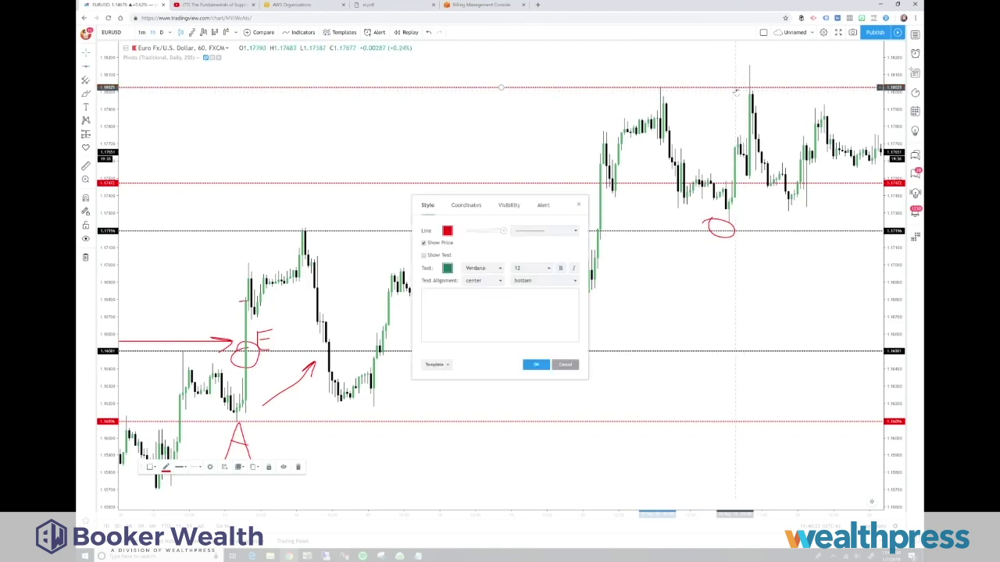
pyautogui.click(448, 230)
pyautogui.click(449, 242)
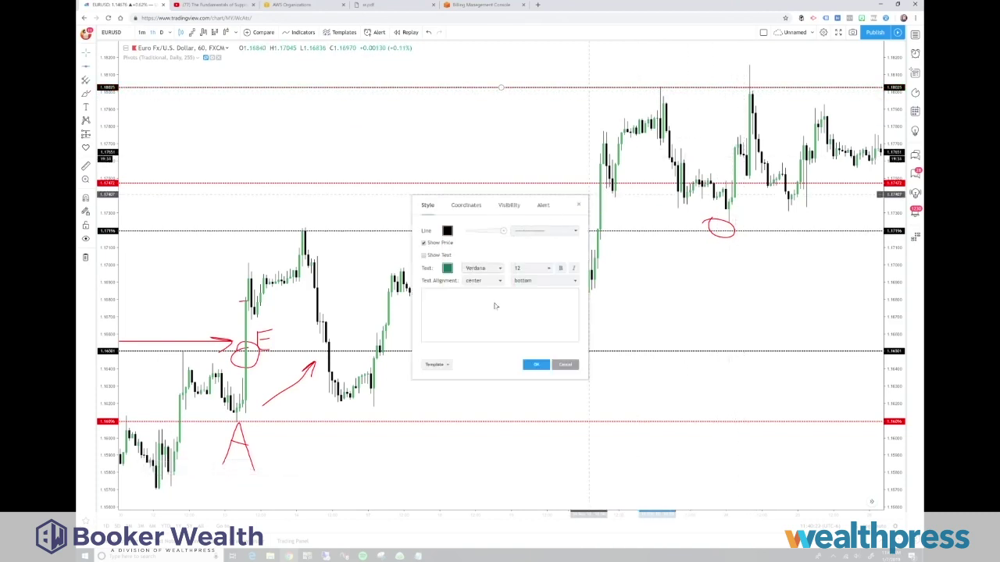
pyautogui.click(527, 366)
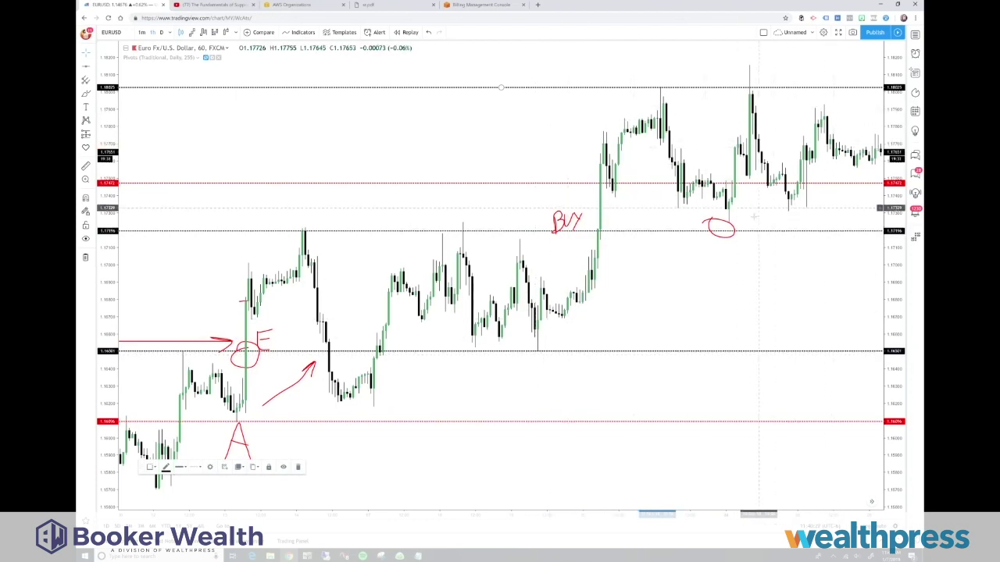
# Step: Move the red circle up onto the later peak and nudge the top line onto it
pyautogui.moveTo(726, 222)
pyautogui.mouseDown()
pyautogui.moveTo(735, 83)
pyautogui.moveTo(664, 87)
pyautogui.moveTo(756, 83)
pyautogui.moveTo(668, 86)
pyautogui.mouseUp()
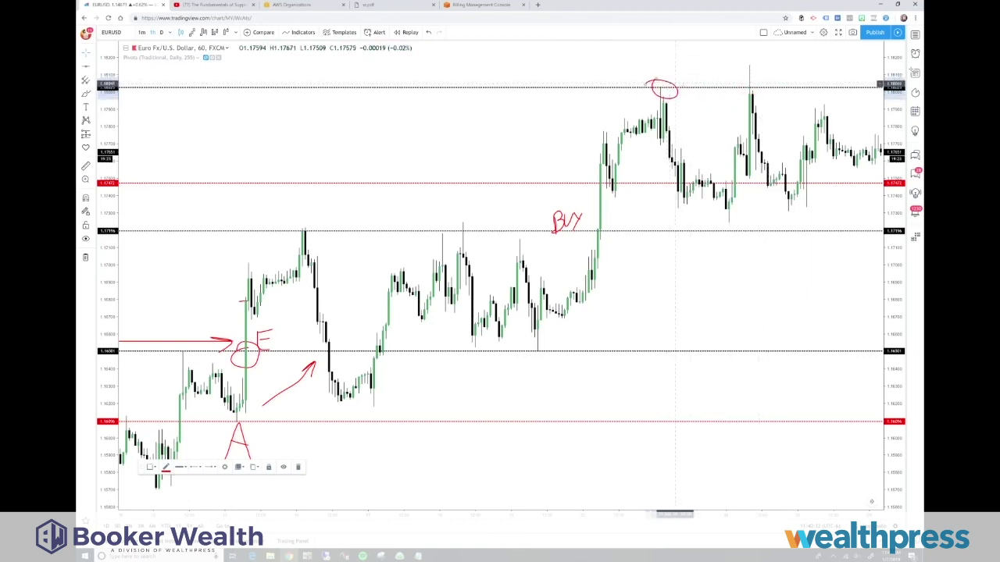
pyautogui.moveTo(711, 88); pyautogui.dragTo(748, 90)
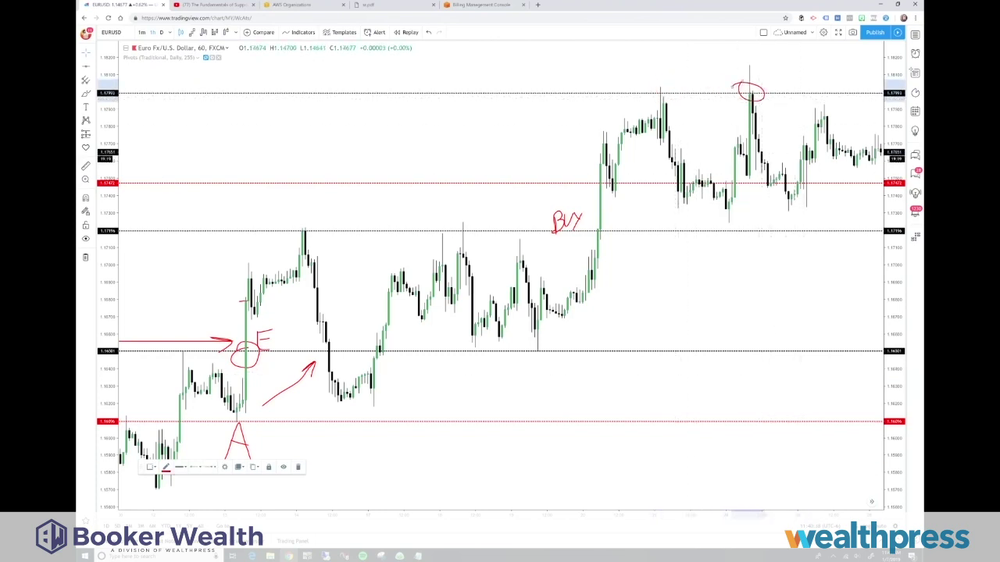
pyautogui.scroll(4, 748, 91)
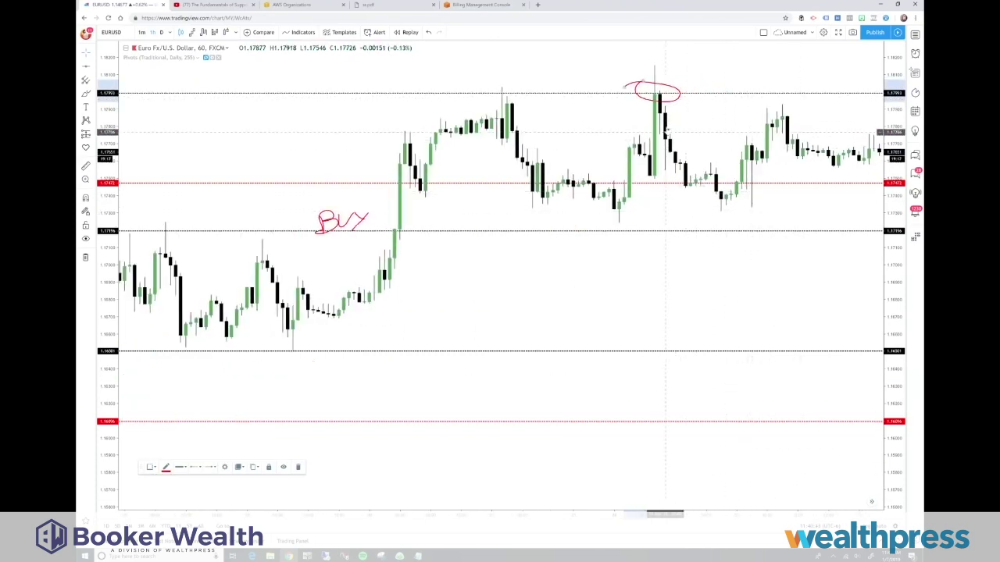